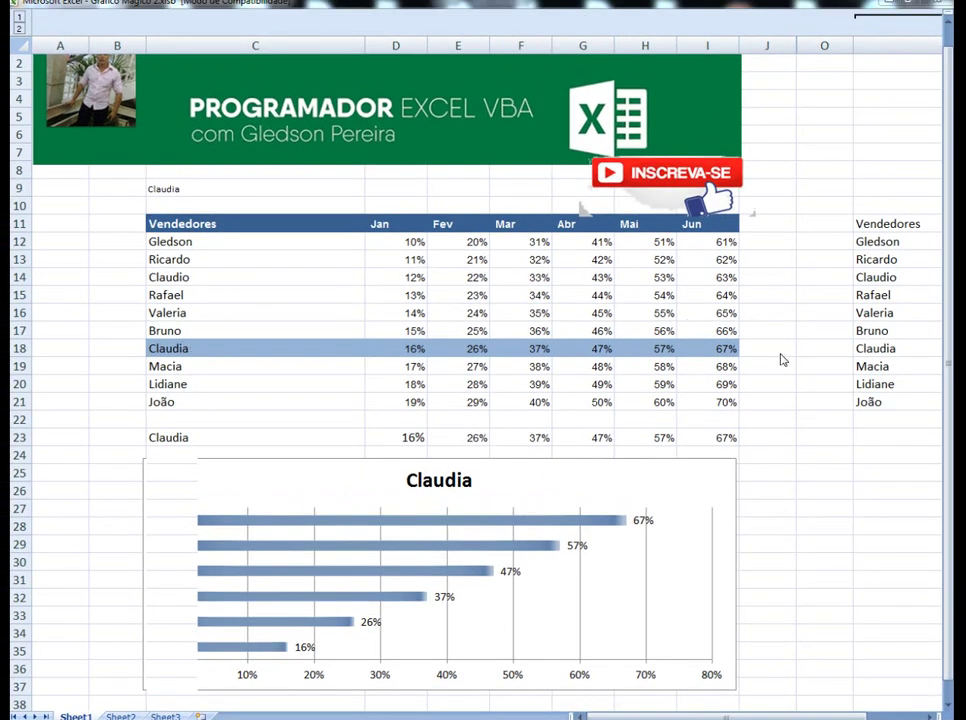
Inspect C23's formula and the bar chart's source ranges, then hover over several salesperson names
{"action": "mouse_move", "coordinate": [177, 313]}
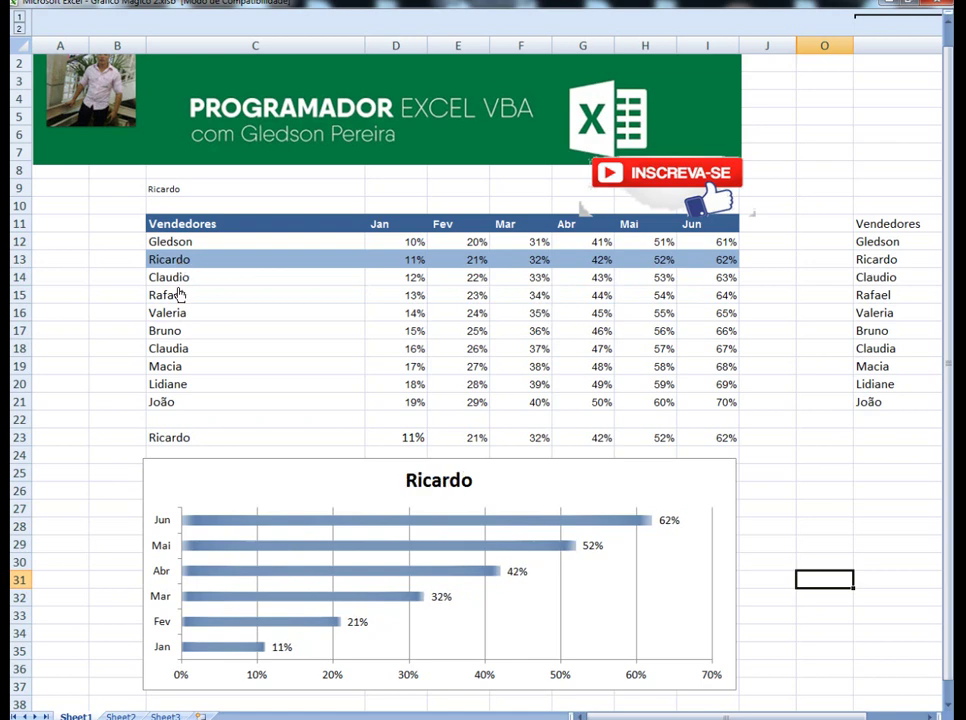
{"action": "mouse_move", "coordinate": [185, 357]}
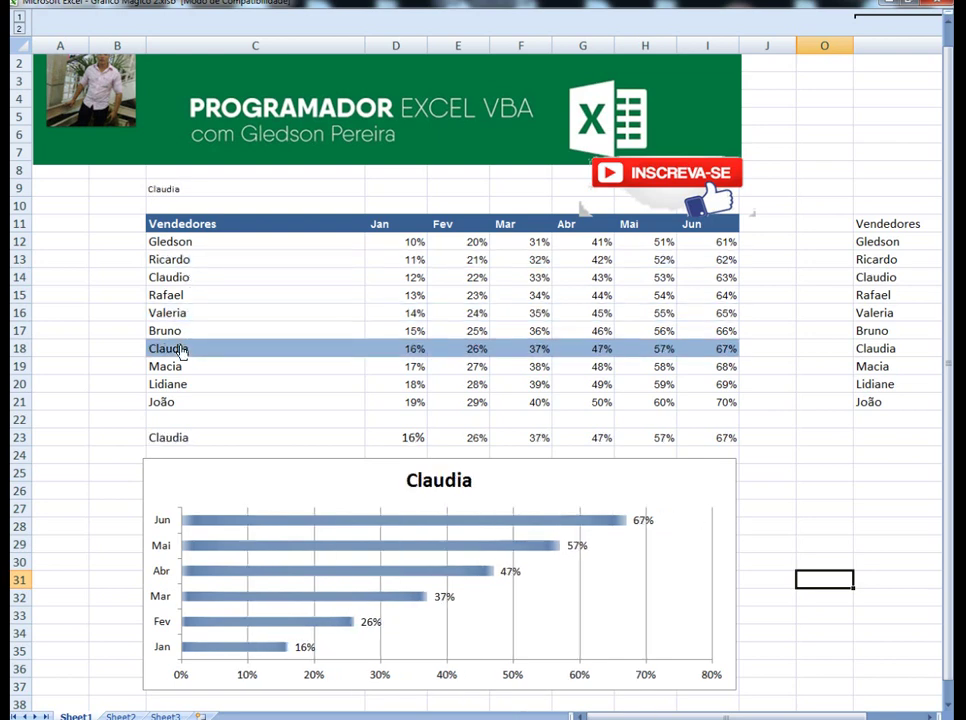
{"action": "left_click", "coordinate": [222, 438]}
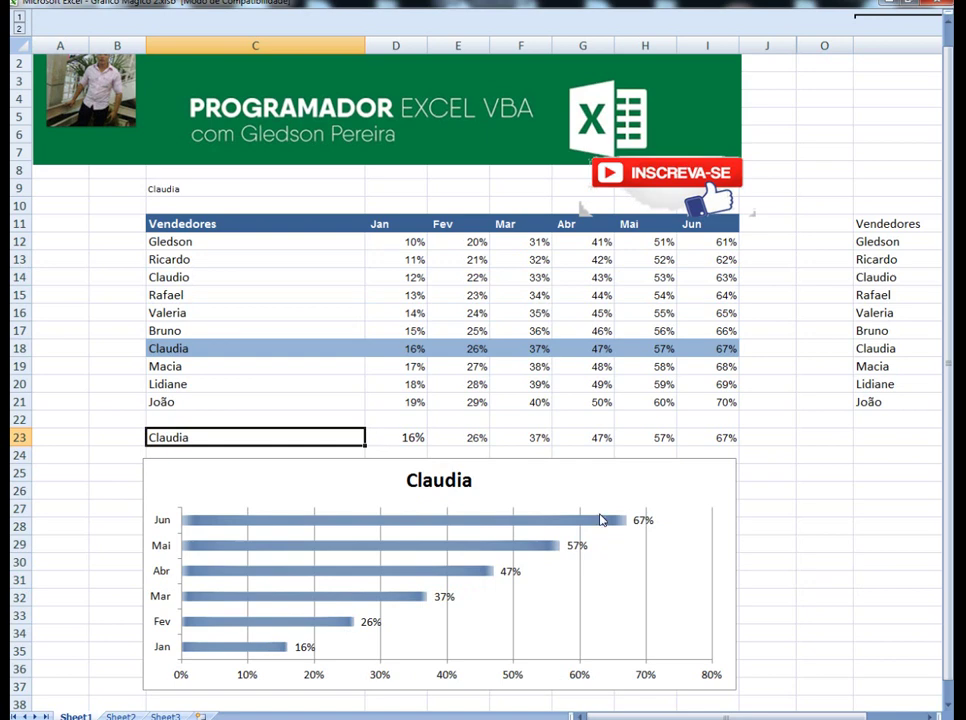
{"action": "left_click", "coordinate": [718, 497]}
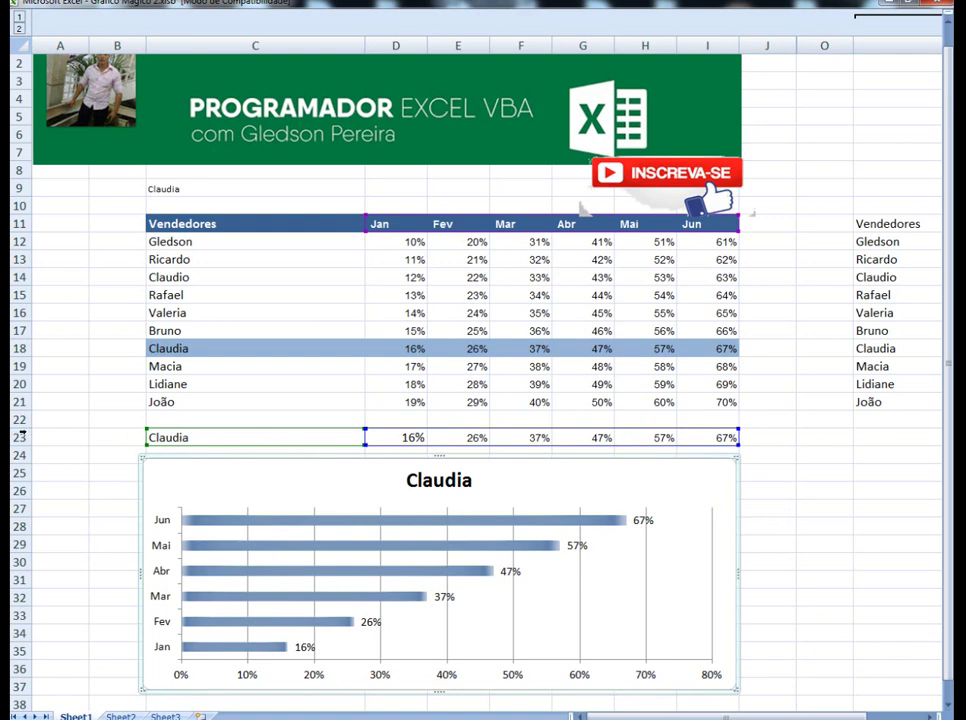
{"action": "left_click", "coordinate": [809, 435]}
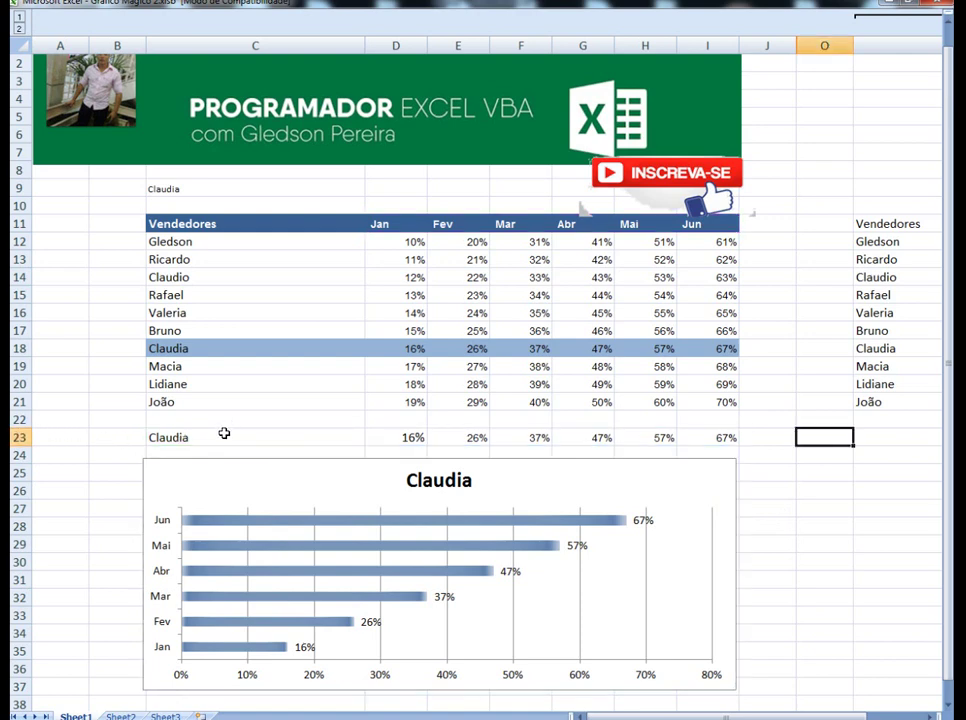
{"action": "mouse_move", "coordinate": [194, 241]}
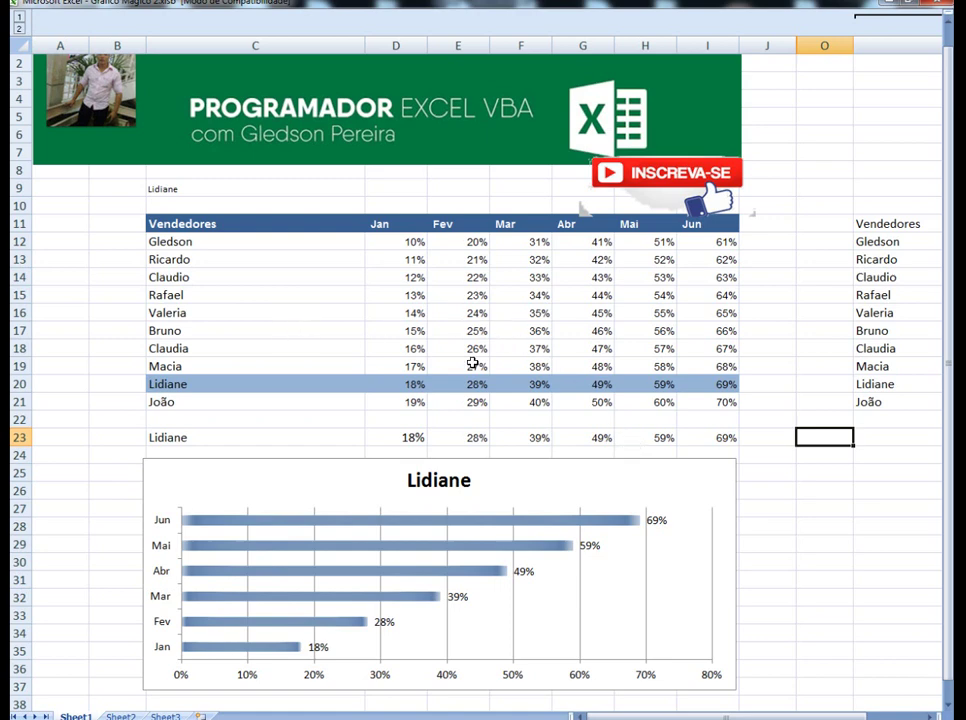
{"action": "left_click", "coordinate": [851, 507]}
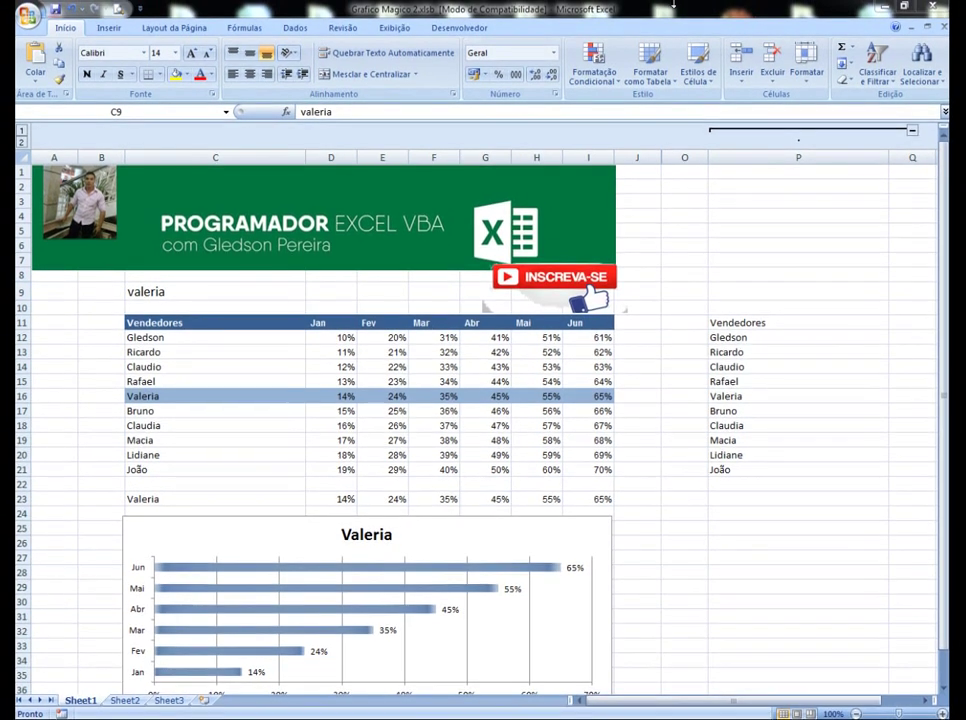
Delete the formulas in C23:I23 and reselect C23 to rebuild it
{"action": "left_click", "coordinate": [194, 494]}
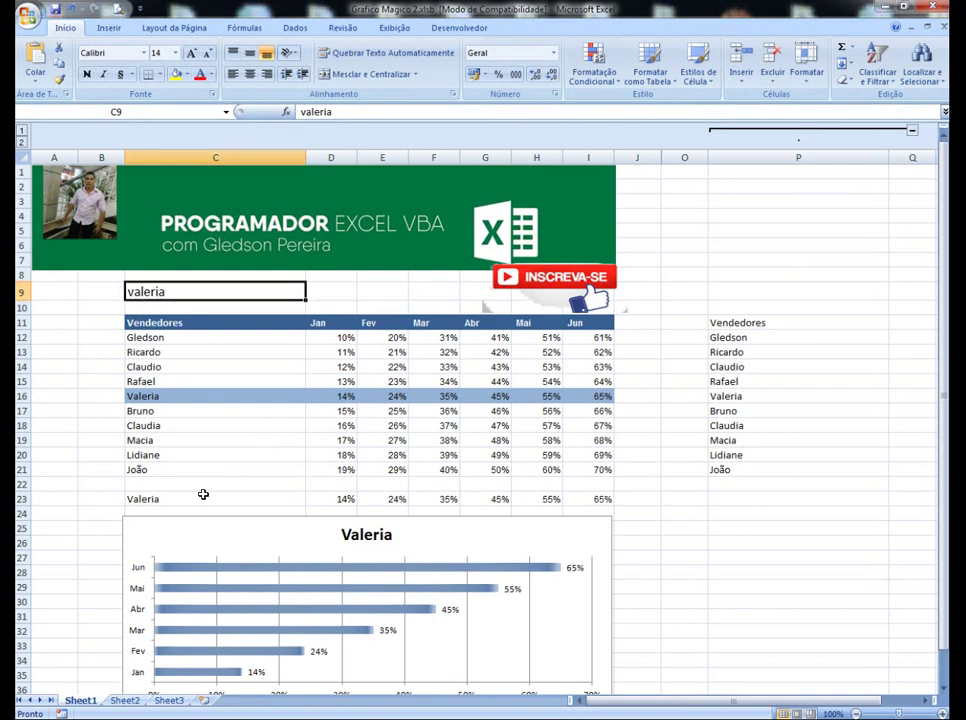
{"action": "left_click_drag", "start_coordinate": [203, 494], "coordinate": [603, 499]}
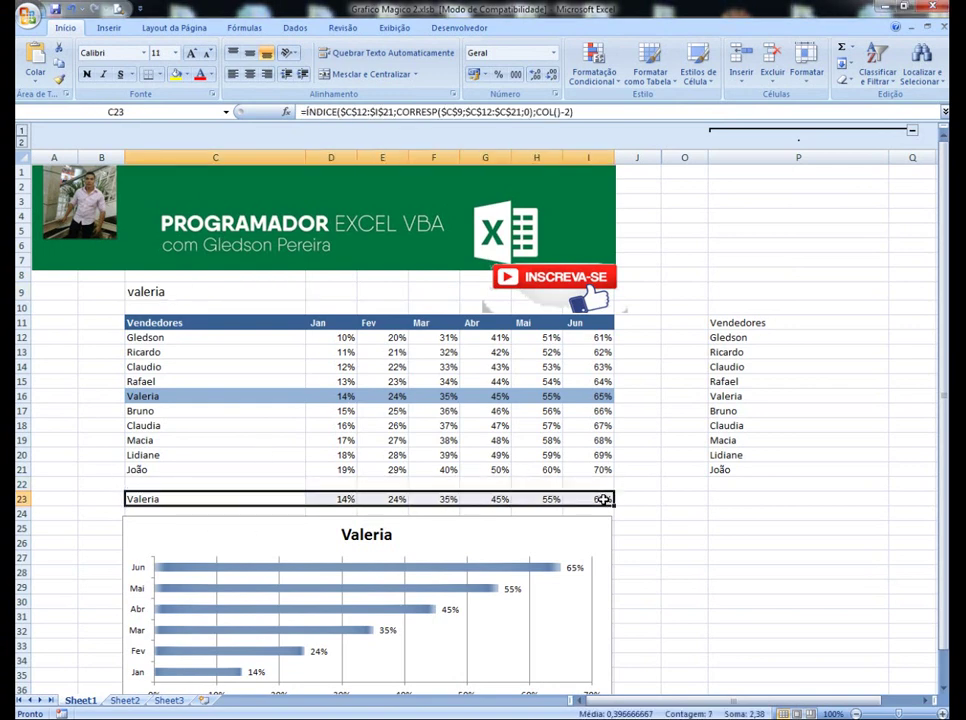
{"action": "key", "text": "Delete"}
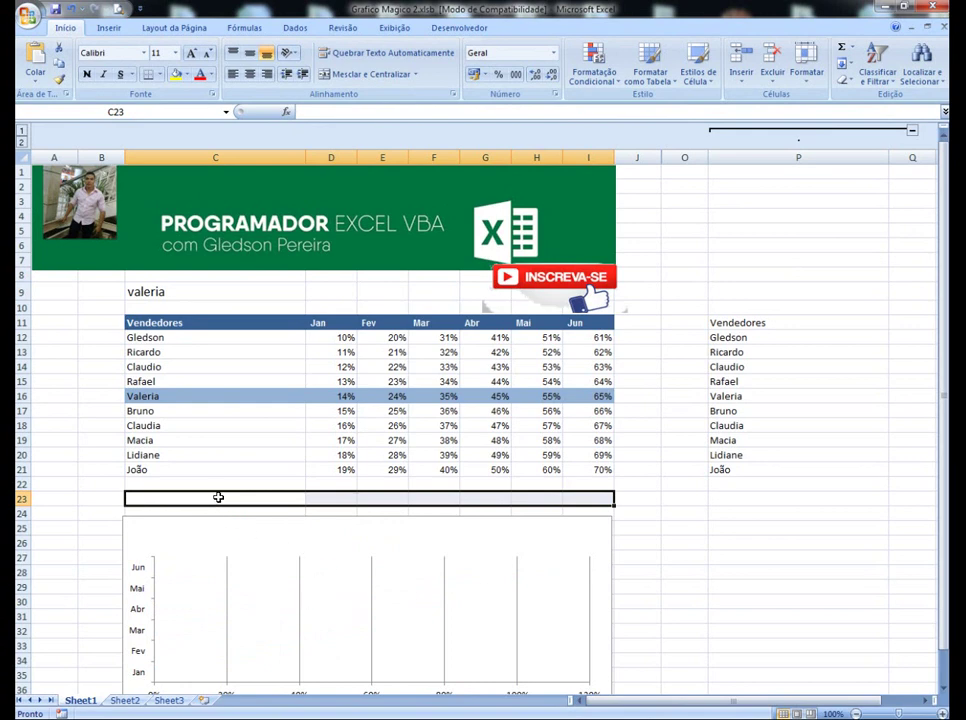
{"action": "left_click", "coordinate": [218, 496]}
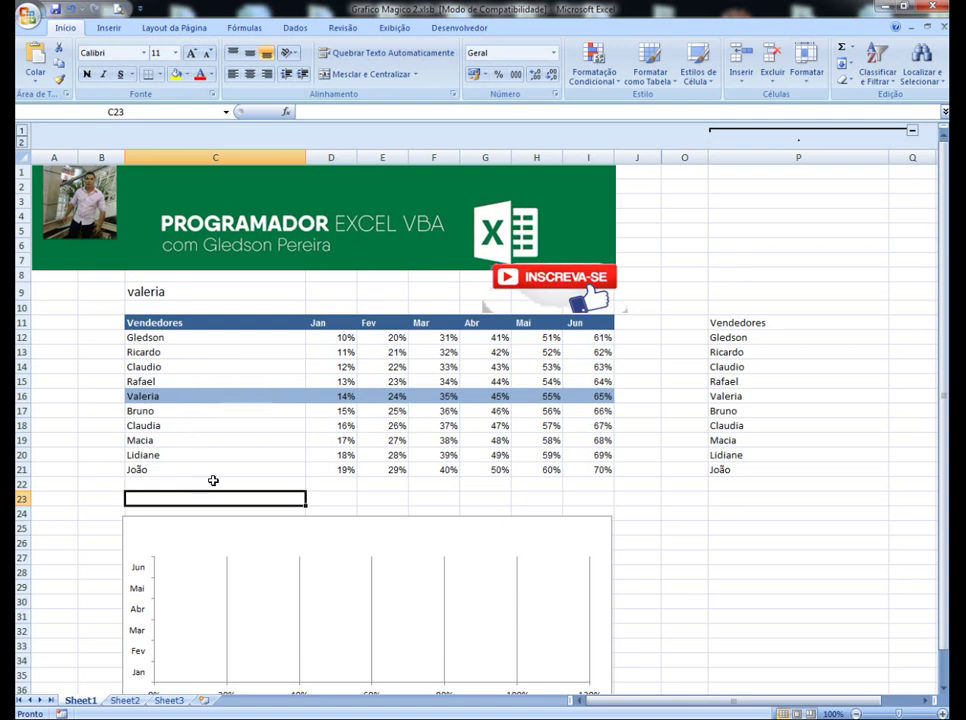
Begin C23 with =ÍNDICE($C$12:$C$21; followed by a nested CORRESP(
{"action": "type", "text": "="}
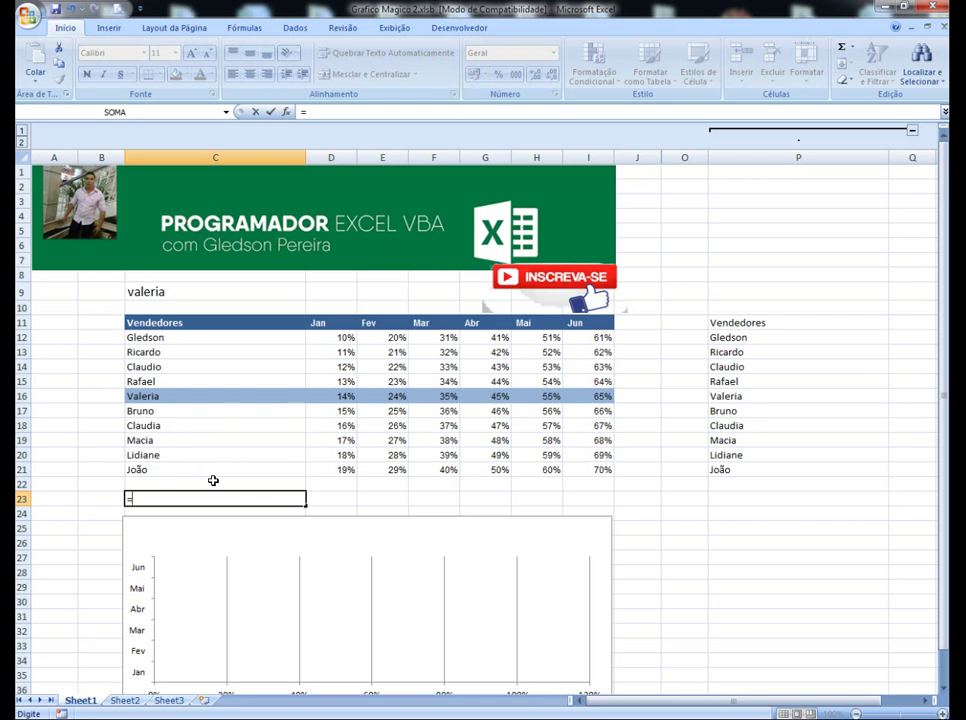
{"action": "type", "text": "ín"}
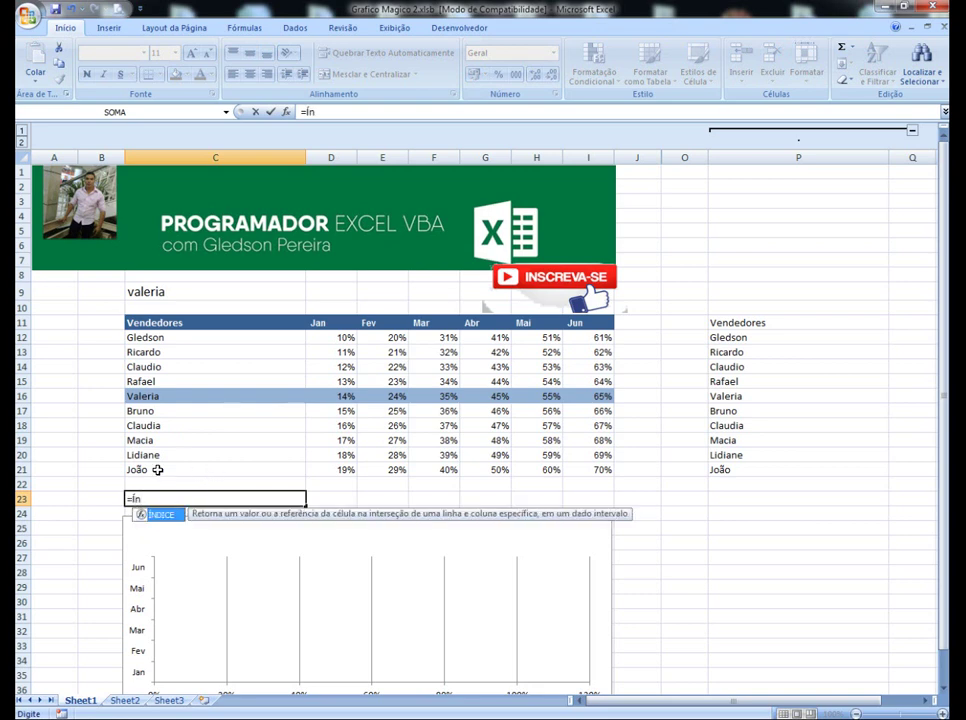
{"action": "double_click", "coordinate": [165, 516]}
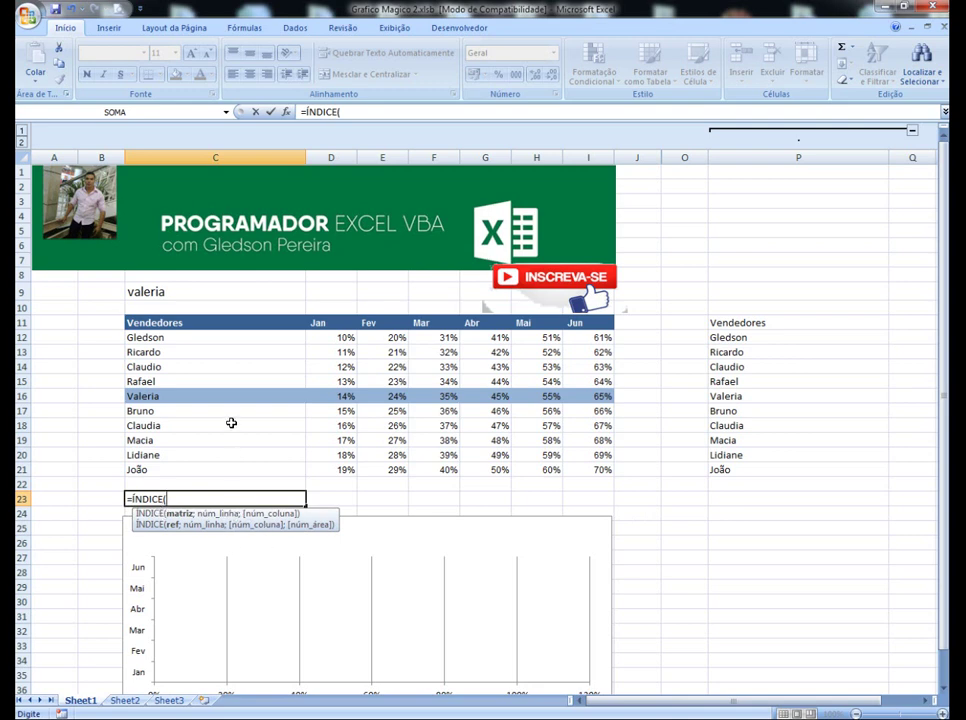
{"action": "left_click_drag", "start_coordinate": [168, 337], "coordinate": [171, 469]}
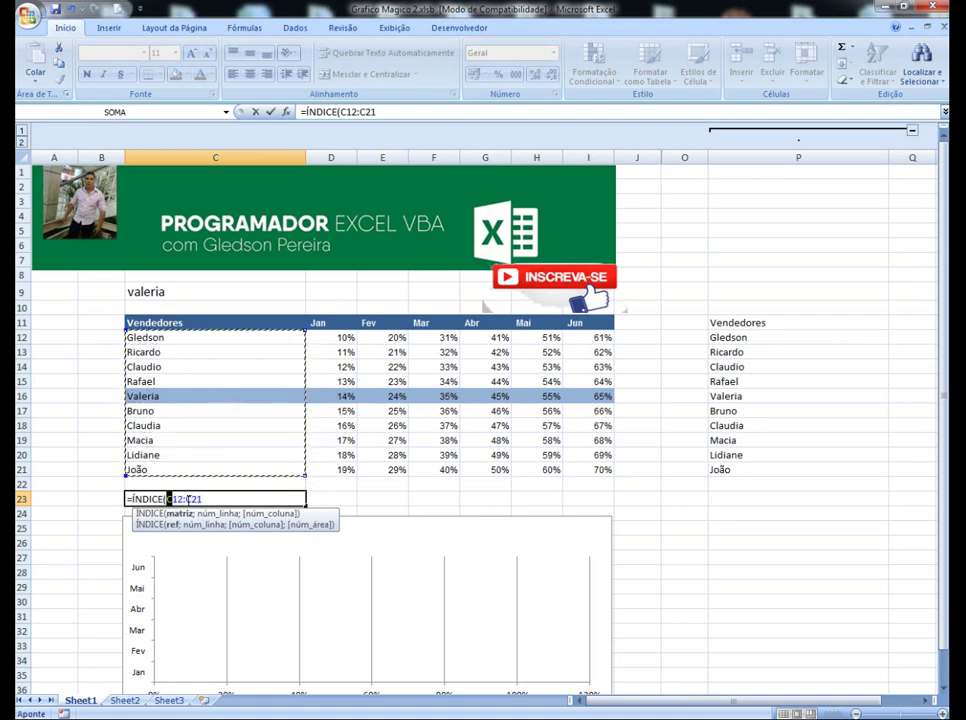
{"action": "left_click_drag", "start_coordinate": [167, 498], "coordinate": [203, 498]}
{"action": "key", "text": "F2"}
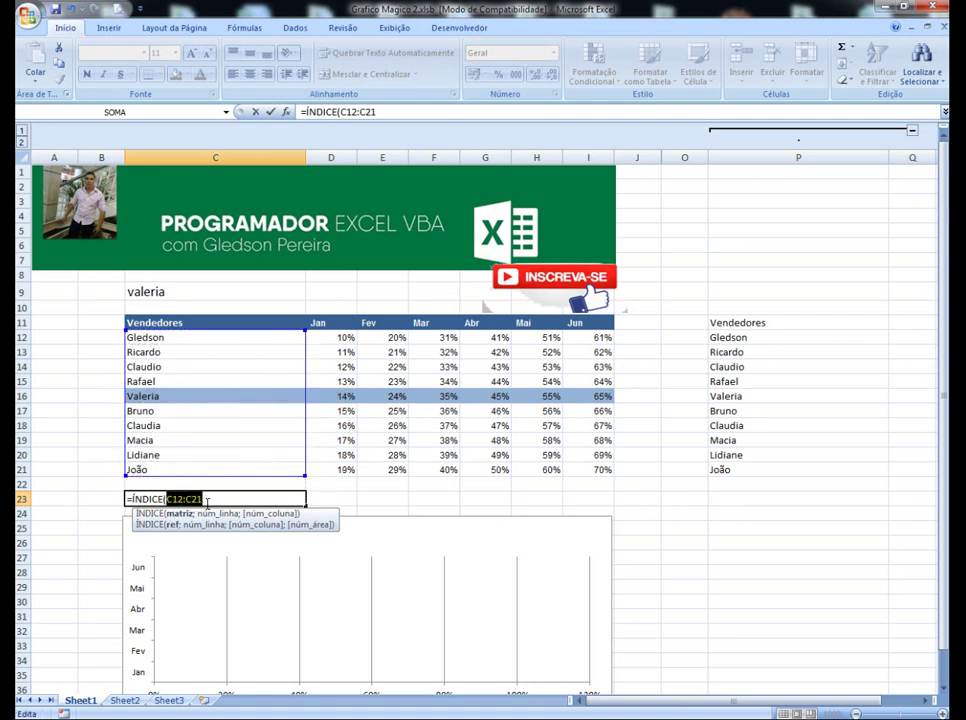
{"action": "key", "text": "F4"}
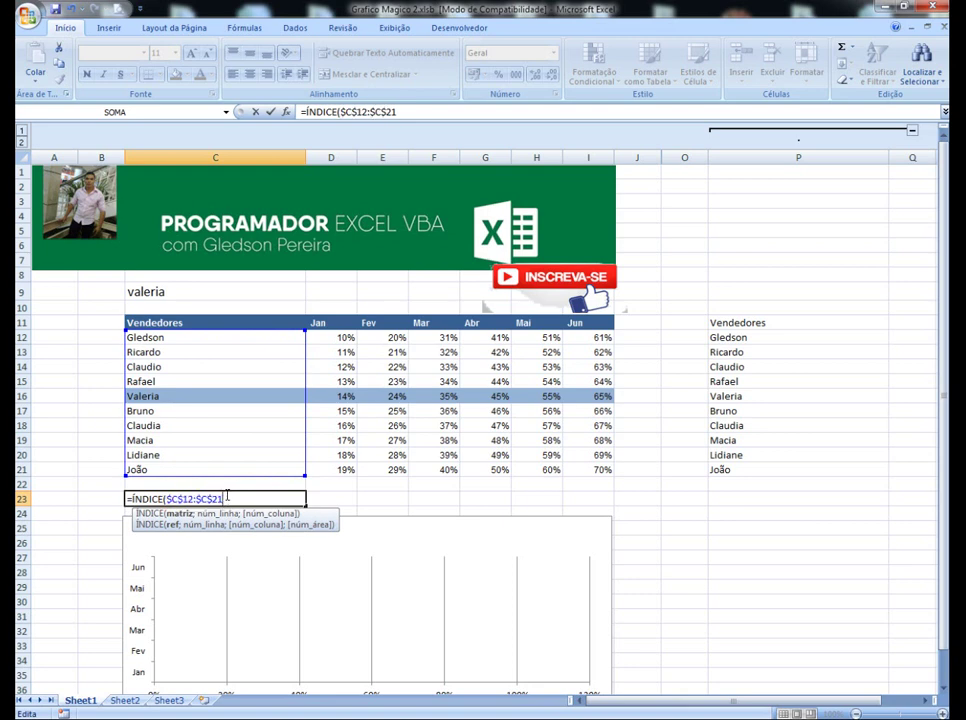
{"action": "type", "text": ";"}
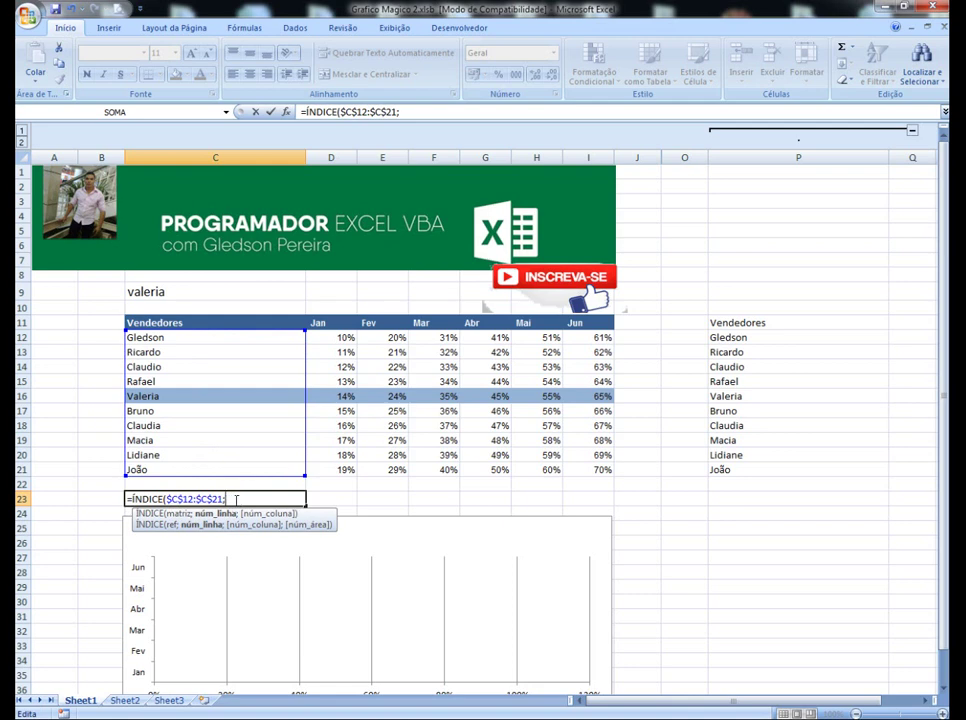
{"action": "type", "text": "corre"}
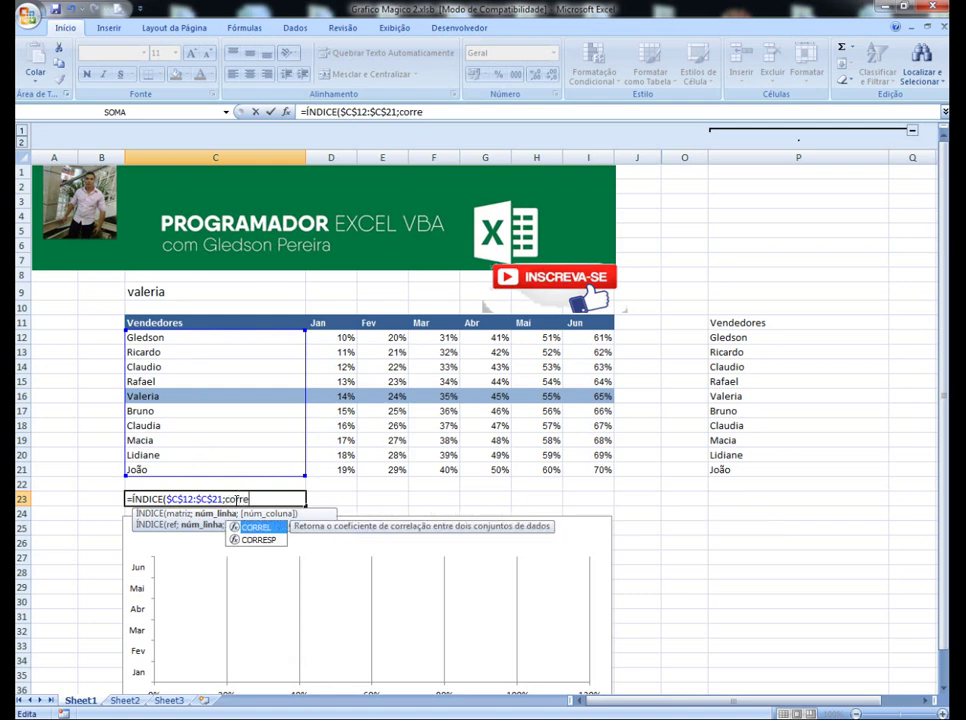
{"action": "double_click", "coordinate": [252, 541]}
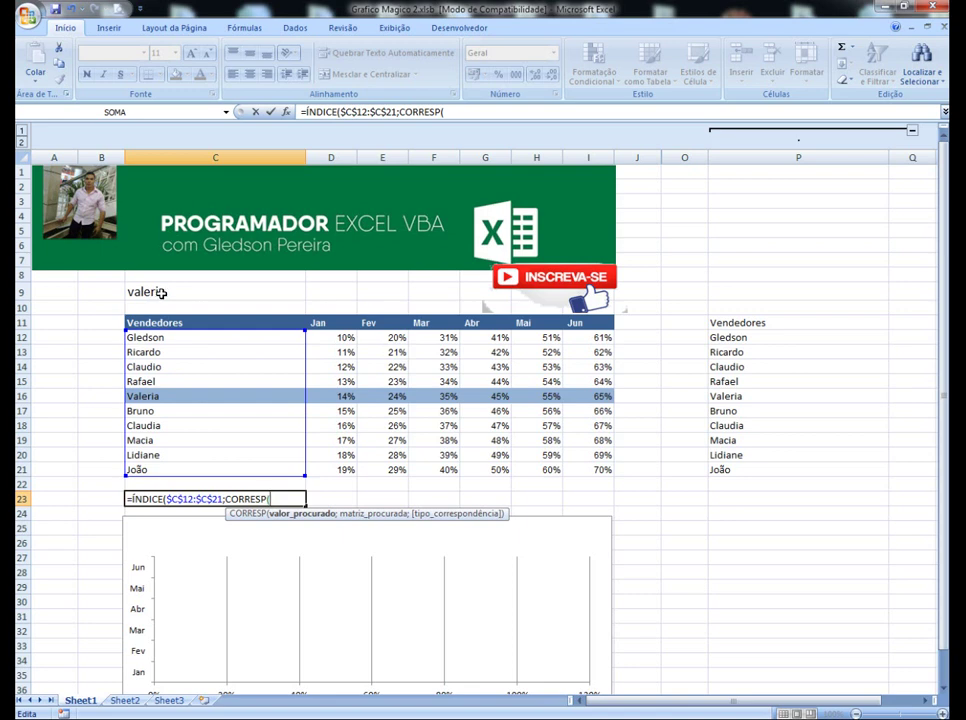
Complete the nested CORRESP($C$9;$C$12:$C$21;0) with exact match in C23's formula
{"action": "left_click", "coordinate": [161, 292]}
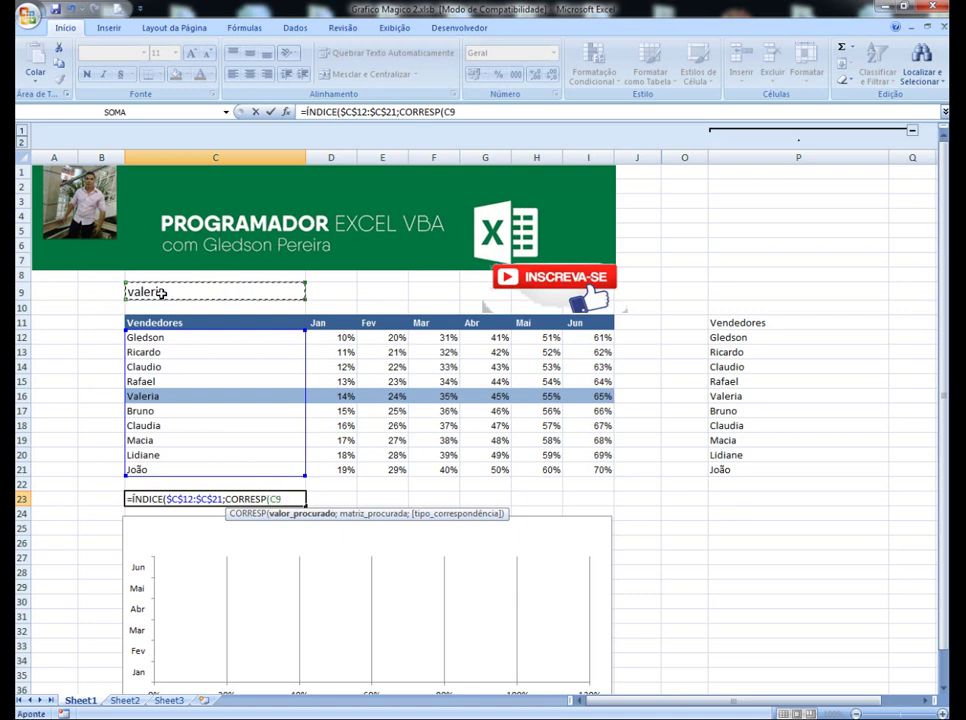
{"action": "double_click", "coordinate": [275, 498]}
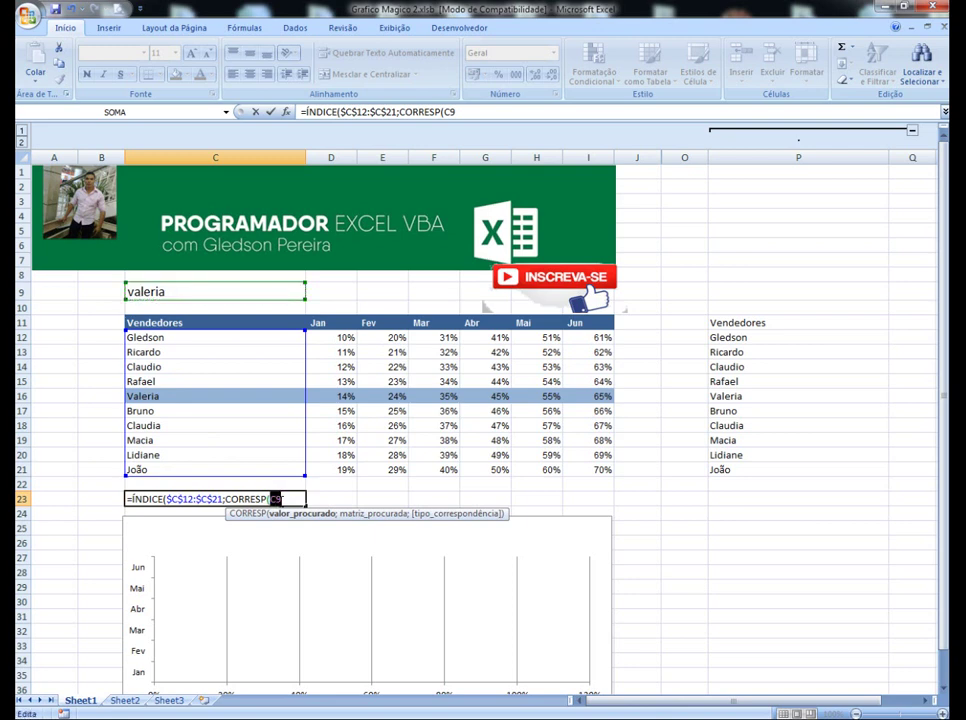
{"action": "key", "text": "F4"}
{"action": "left_click", "coordinate": [299, 498]}
{"action": "type", "text": ";"}
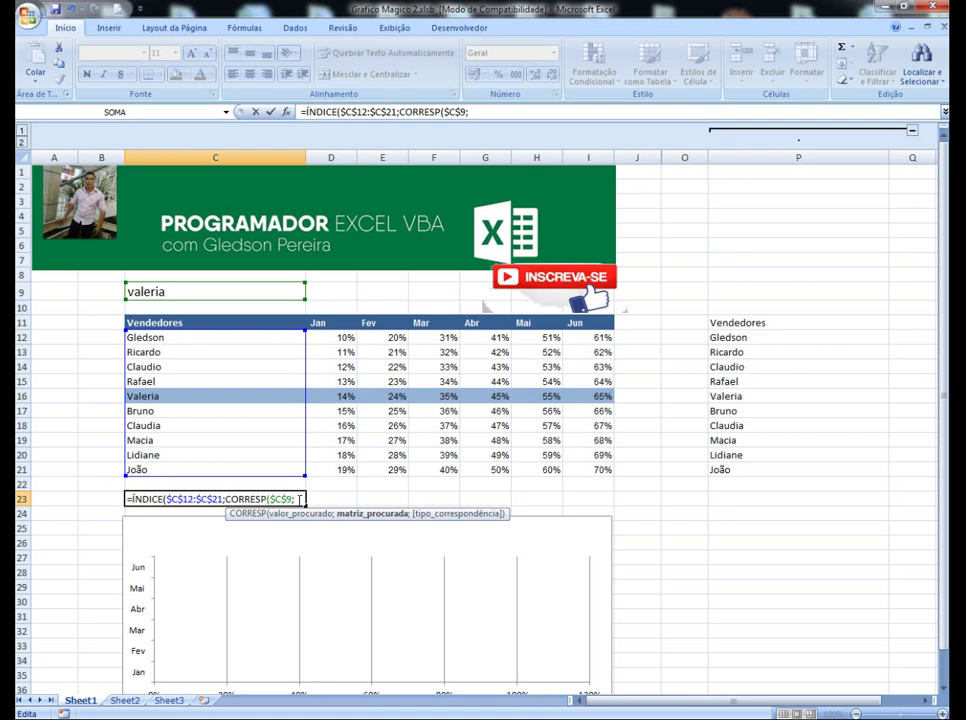
{"action": "left_click_drag", "start_coordinate": [207, 337], "coordinate": [207, 470]}
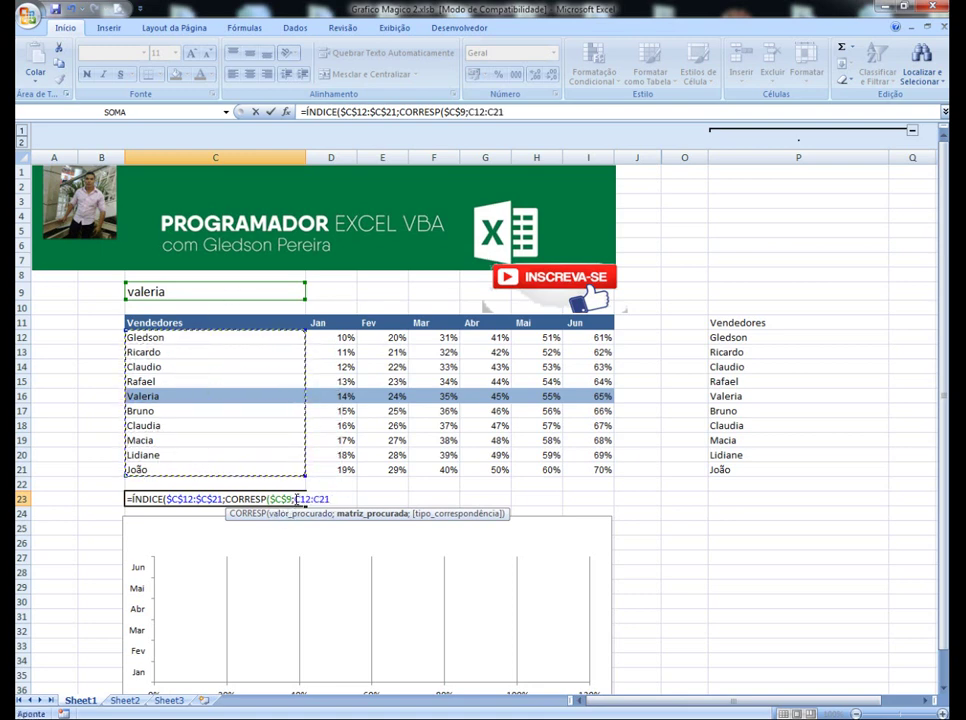
{"action": "key", "text": "shift+Left"}
{"action": "key", "text": "shift+Left"}
{"action": "key", "text": "shift+Left"}
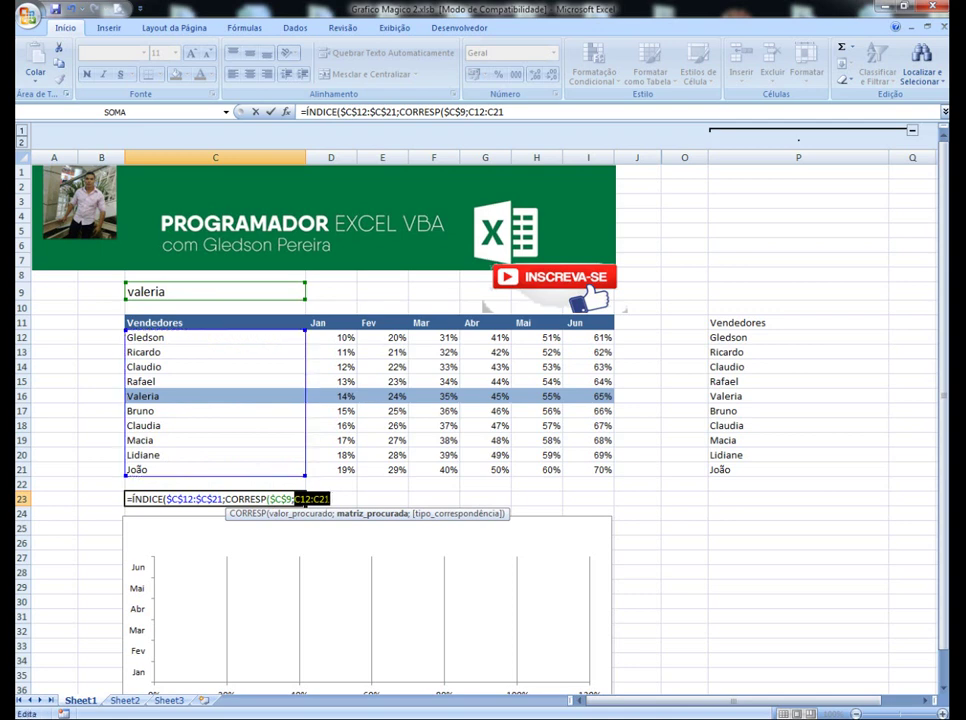
{"action": "key", "text": "F4"}
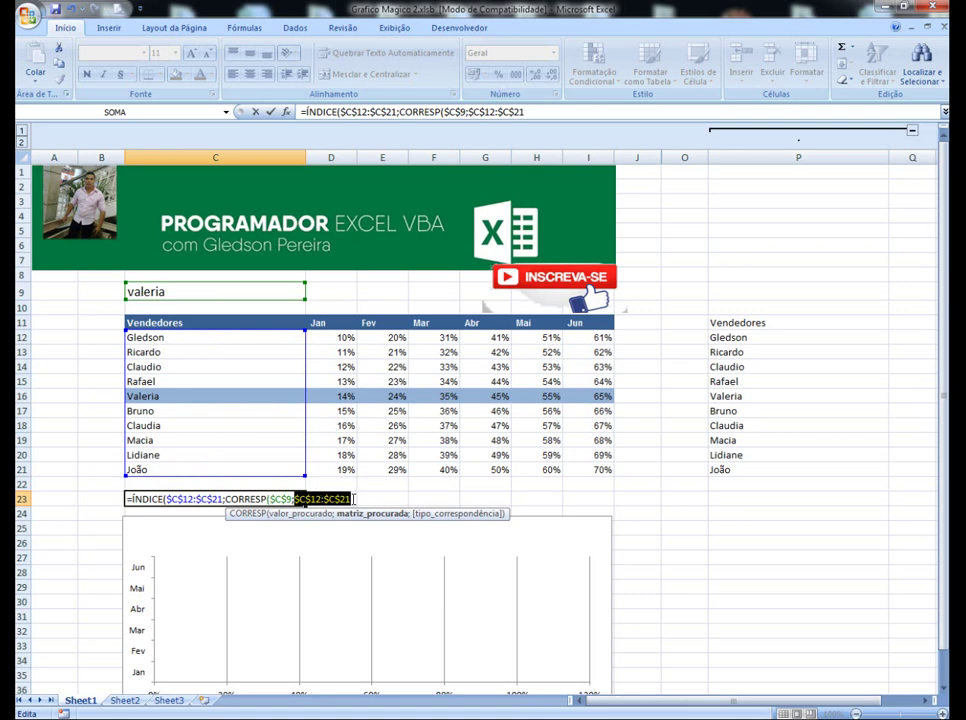
{"action": "key", "text": "Right"}
{"action": "type", "text": ";"}
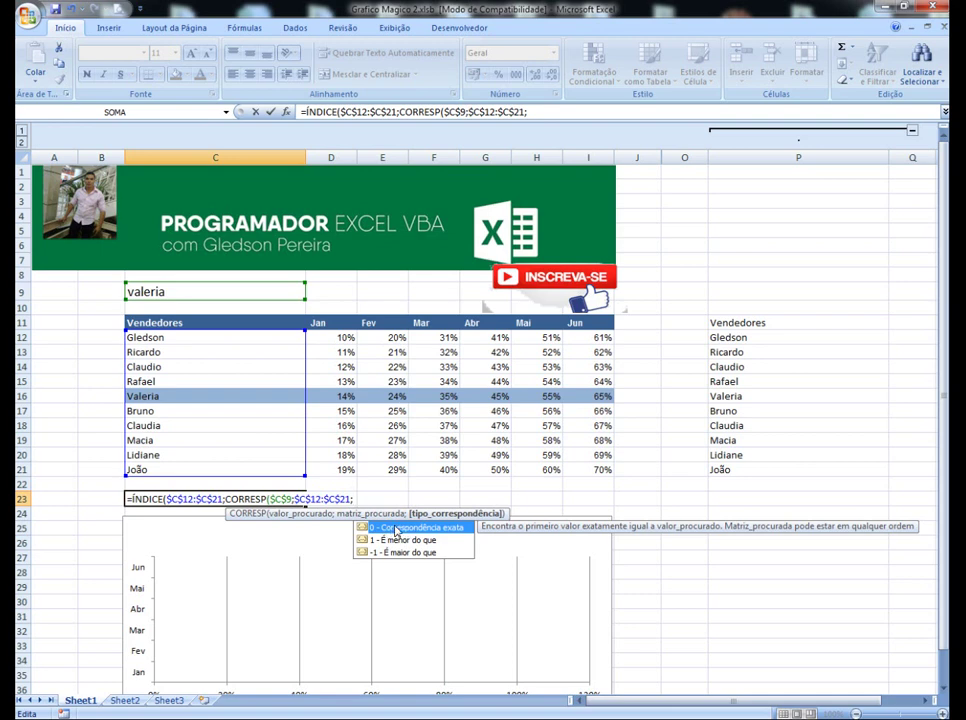
{"action": "double_click", "coordinate": [396, 530]}
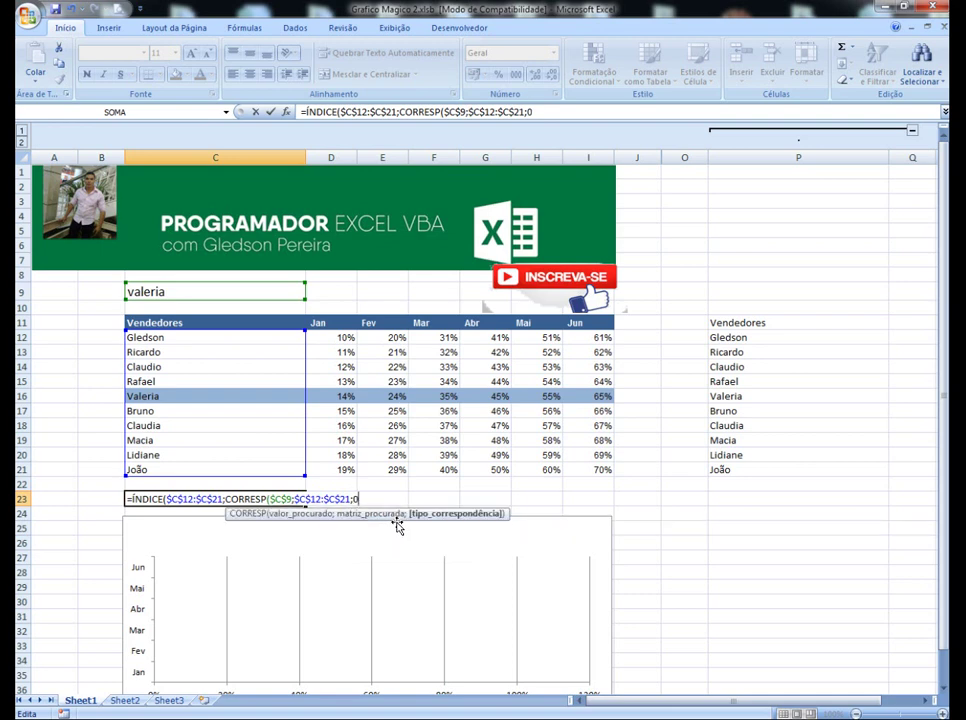
{"action": "type", "text": ")"}
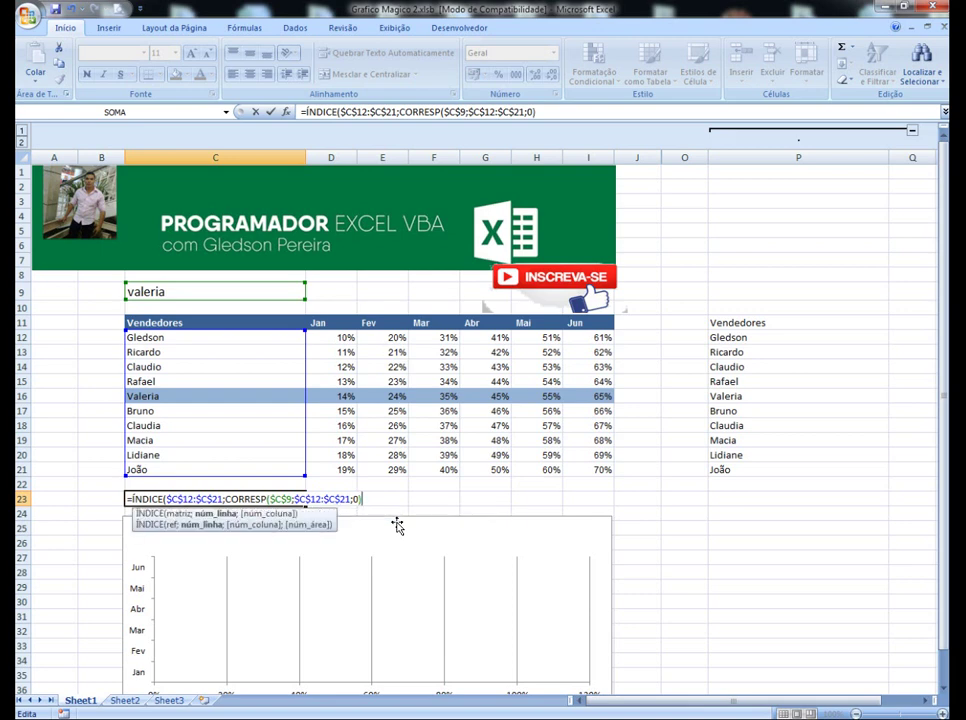
{"action": "type", "text": ";"}
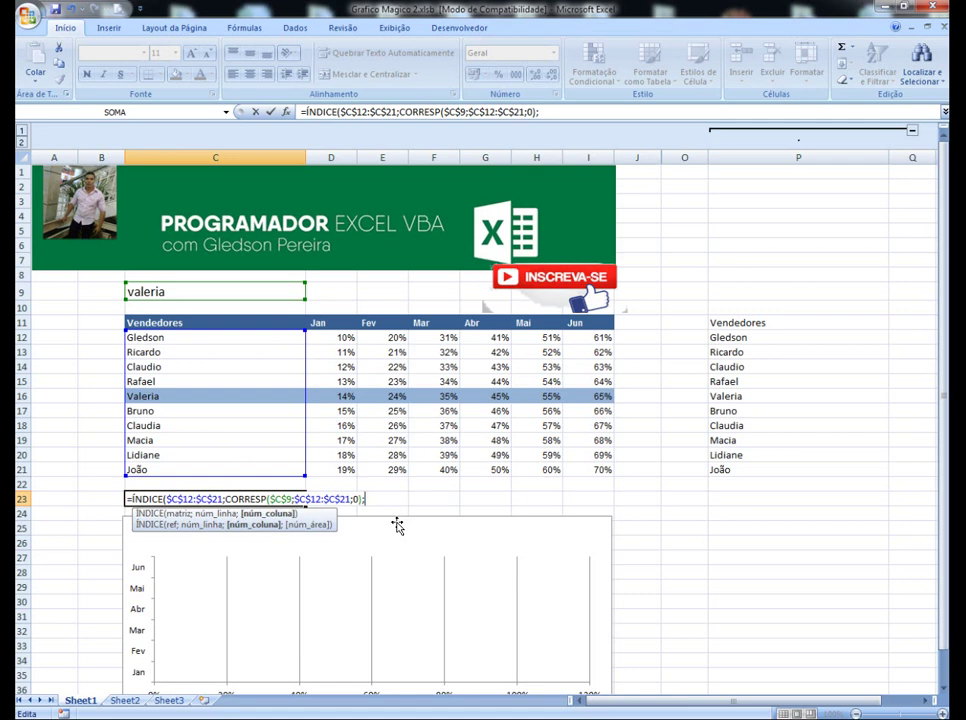
Finish C23 as =ÍNDICE($C$12:$I$21;CORRESP($C$9;$C$12:$C$21;0);COL()-2) and commit it
{"action": "type", "text": "col"}
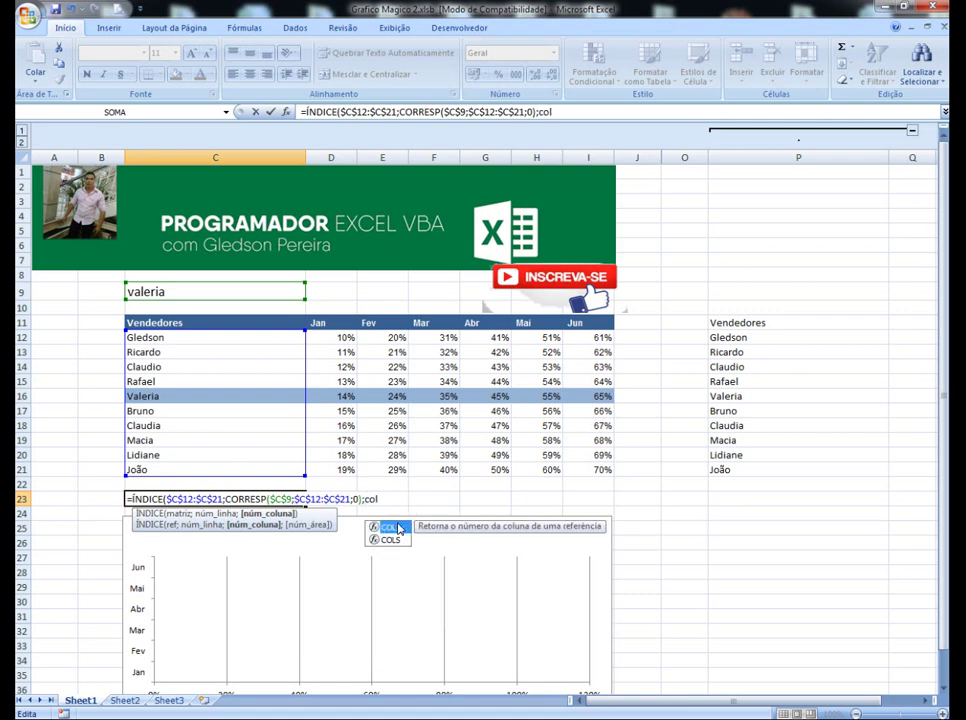
{"action": "type", "text": "("}
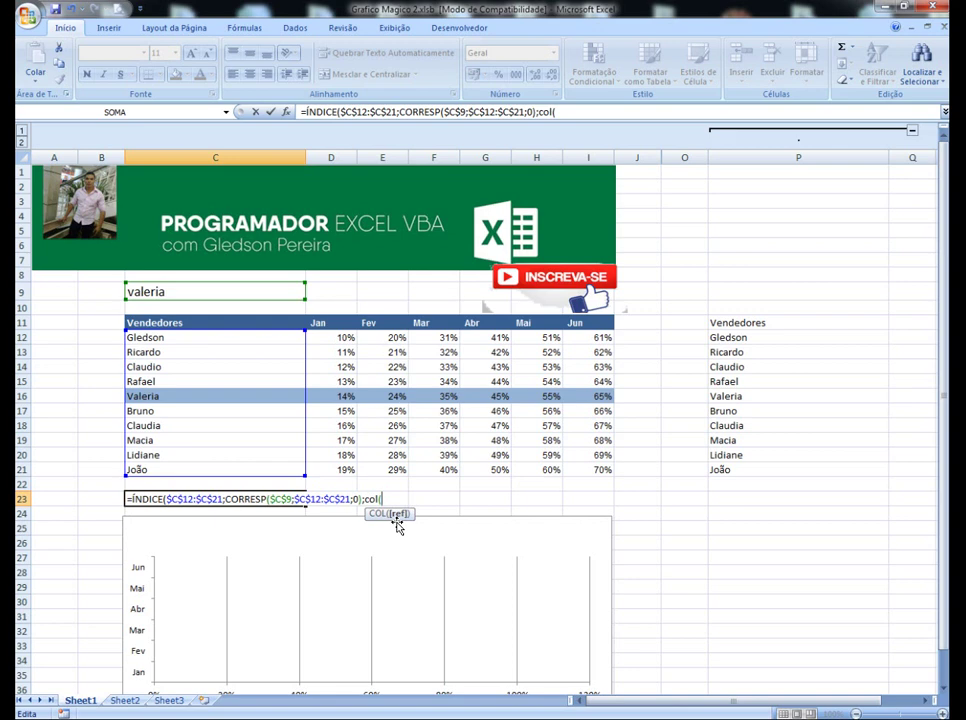
{"action": "type", "text": ")"}
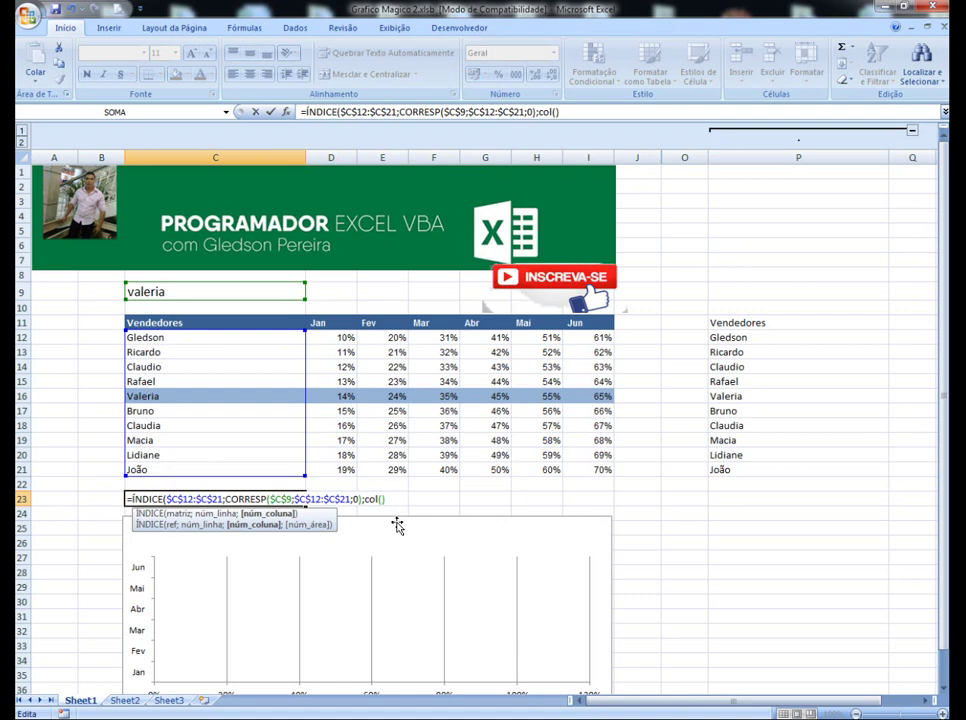
{"action": "type", "text": "-"}
{"action": "type", "text": "2"}
{"action": "type", "text": ")"}
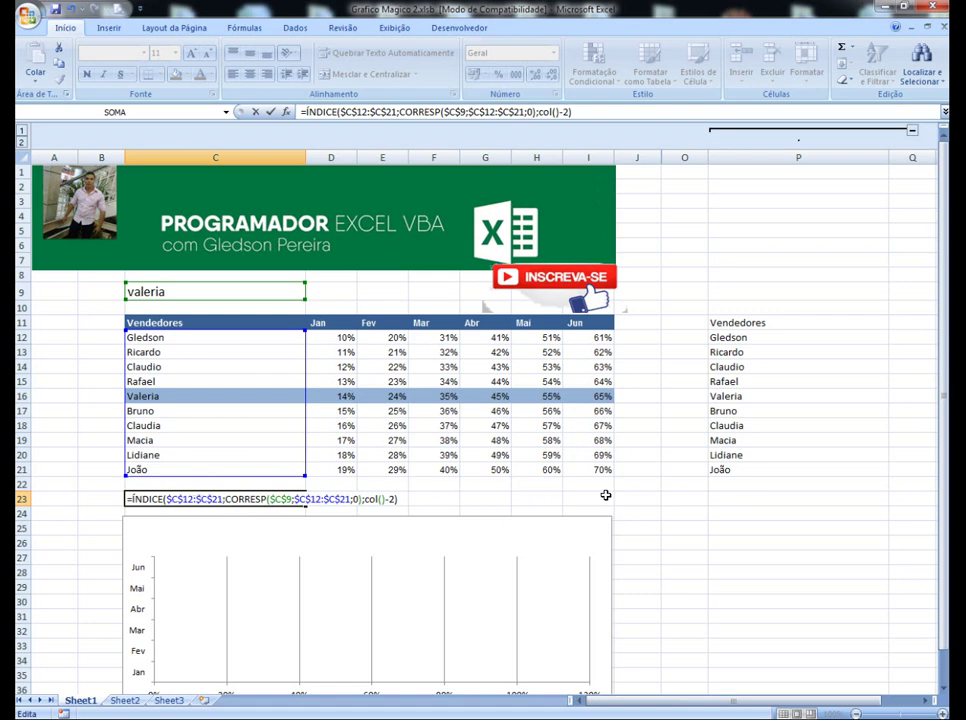
{"action": "left_click_drag", "start_coordinate": [200, 500], "coordinate": [207, 500]}
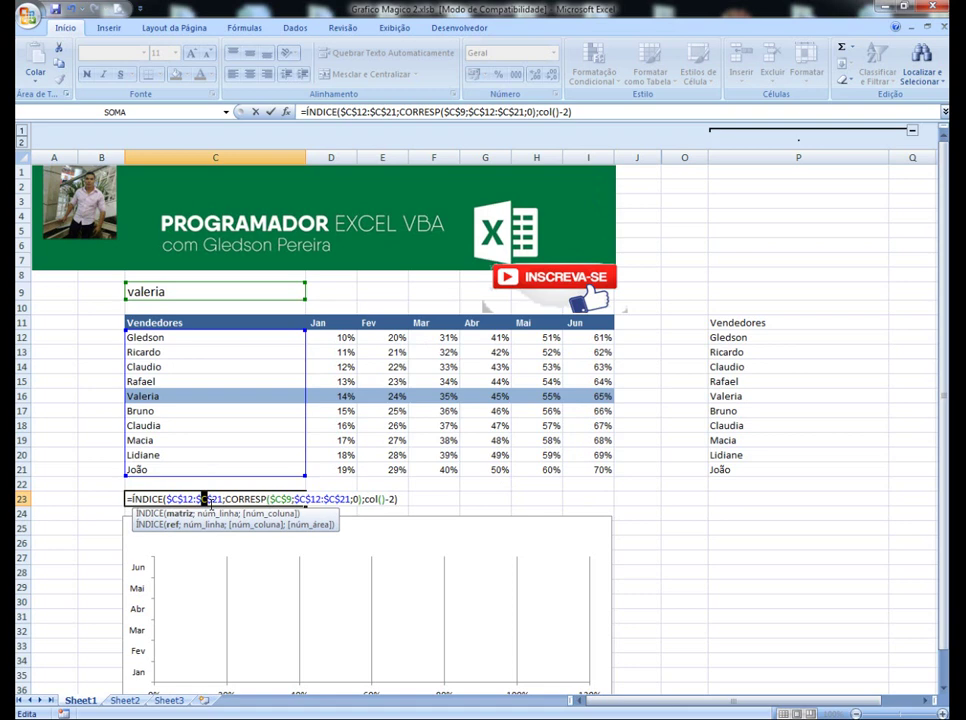
{"action": "type", "text": "I"}
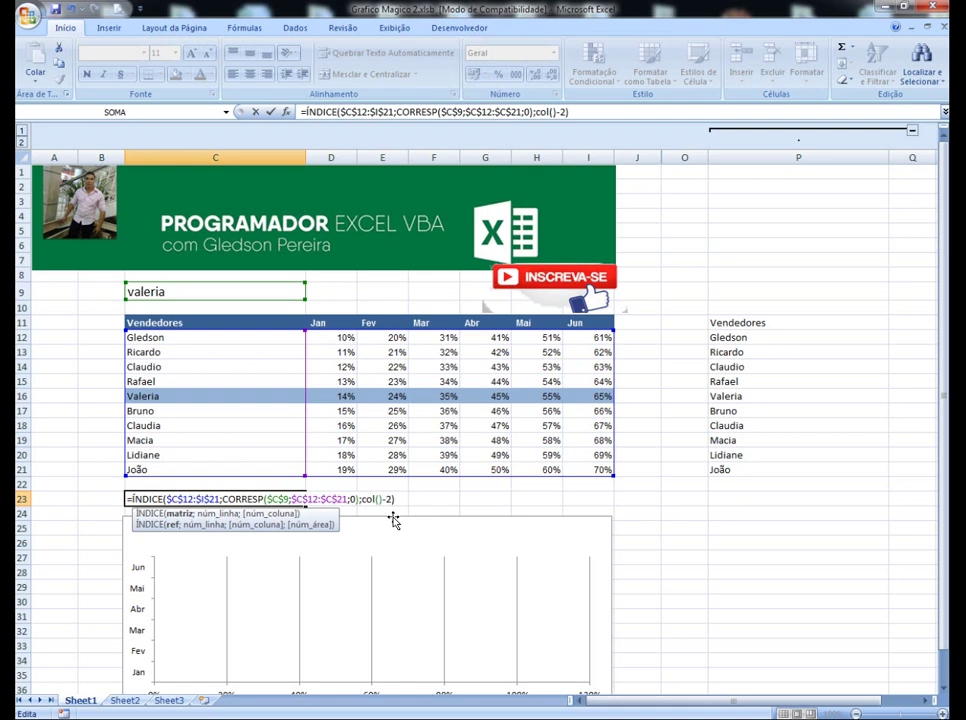
{"action": "key", "text": "Return"}
{"action": "left_click", "coordinate": [236, 497]}
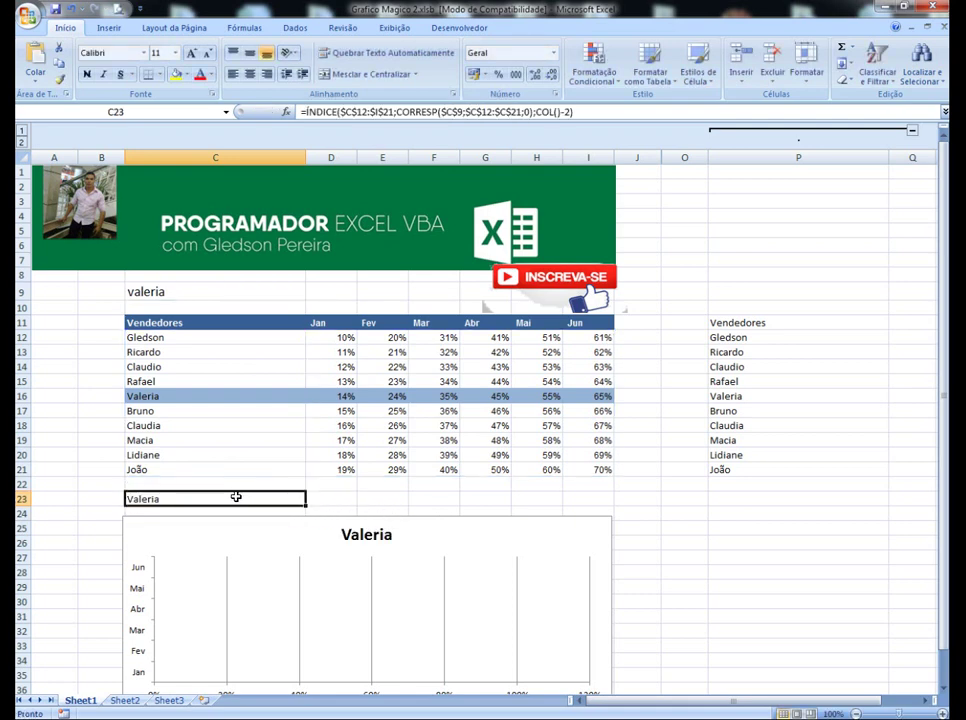
{"action": "left_click", "coordinate": [182, 291]}
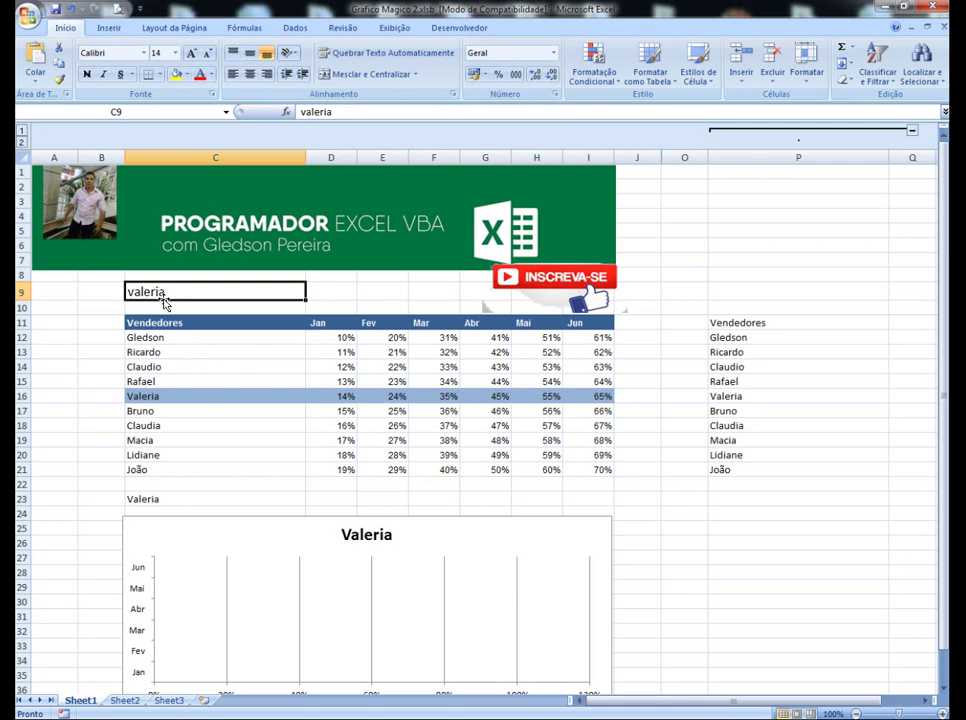
Enter a different salesperson's name in C9 and check that C23 and the chart title follow it
{"action": "type", "text": "RA"}
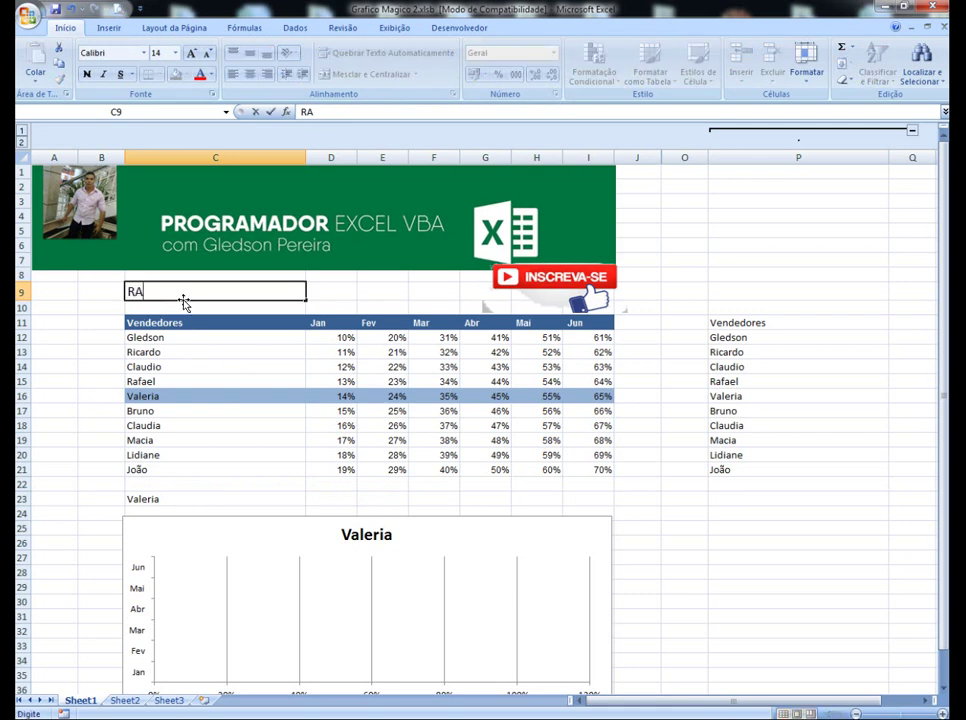
{"action": "type", "text": "FAE"}
{"action": "type", "text": "L"}
{"action": "left_click", "coordinate": [82, 297]}
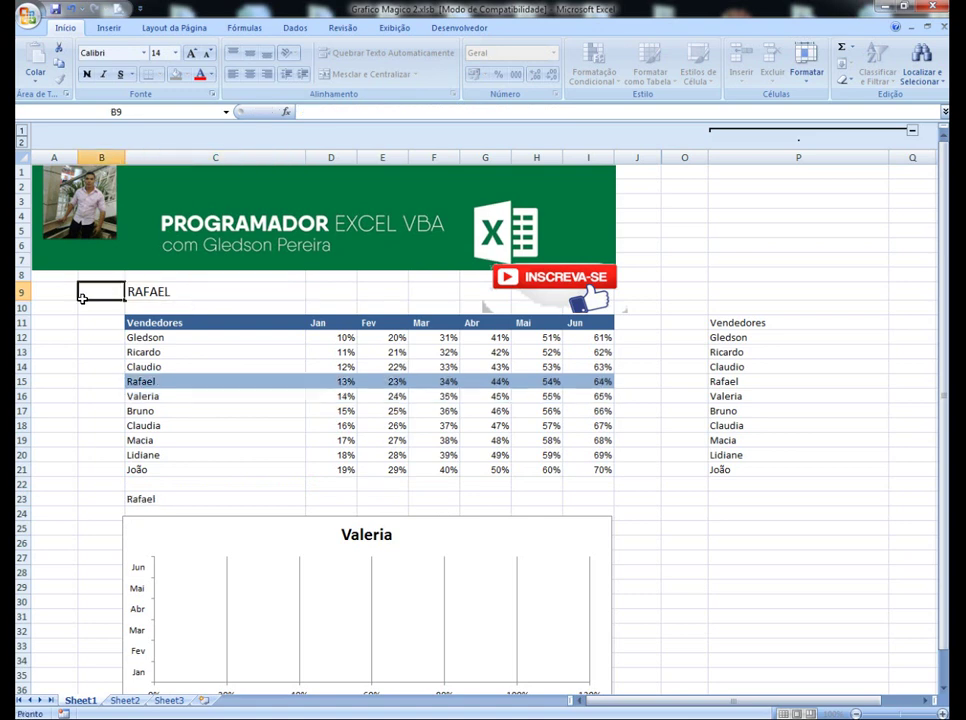
{"action": "left_click", "coordinate": [167, 500]}
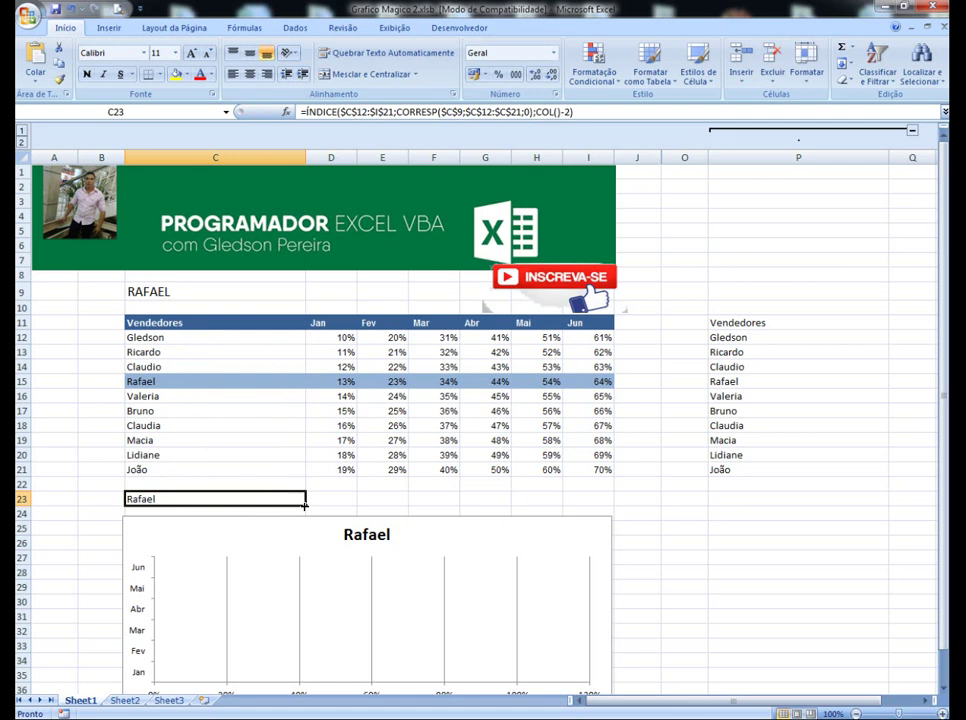
Copy C23's lookup formula across to I23, dismissing the hyperlink file error
{"action": "left_click_drag", "start_coordinate": [306, 505], "coordinate": [606, 511]}
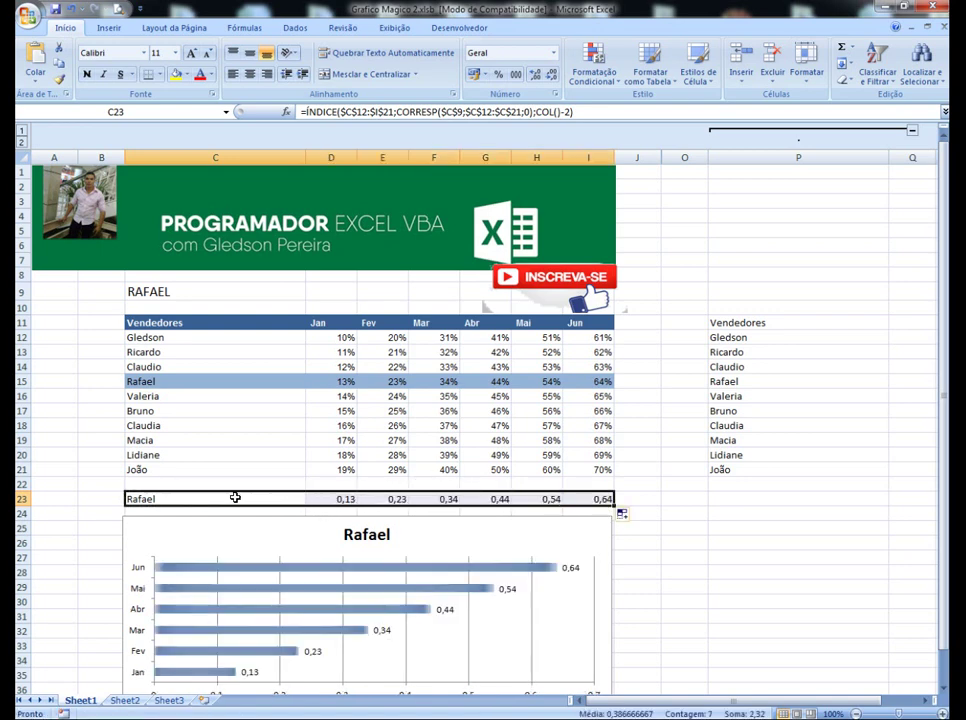
{"action": "left_click", "coordinate": [222, 396]}
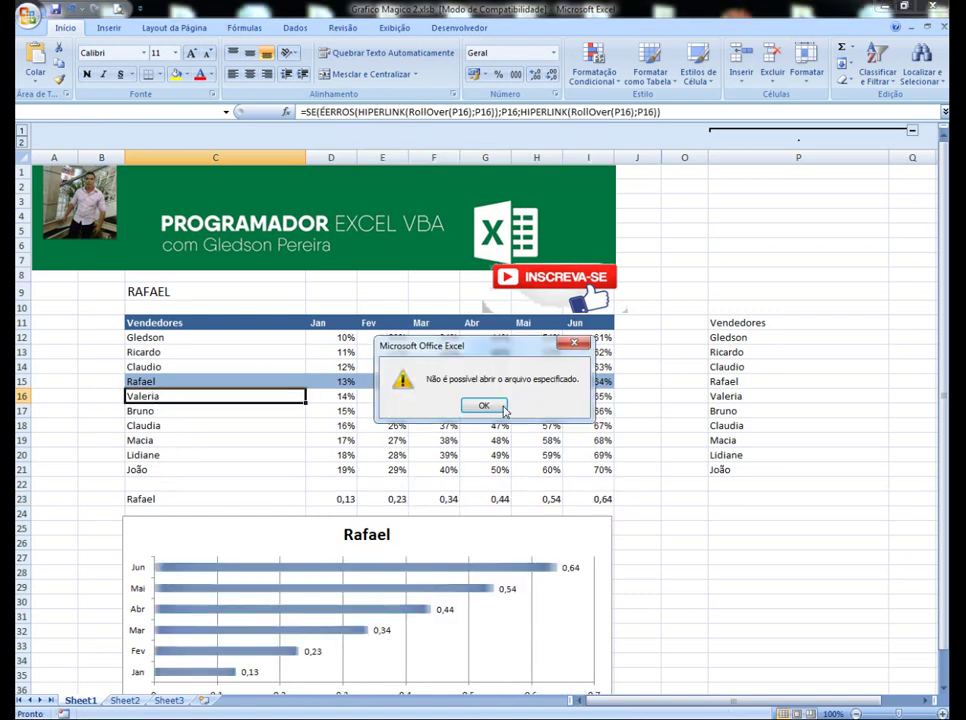
{"action": "key", "text": "Return"}
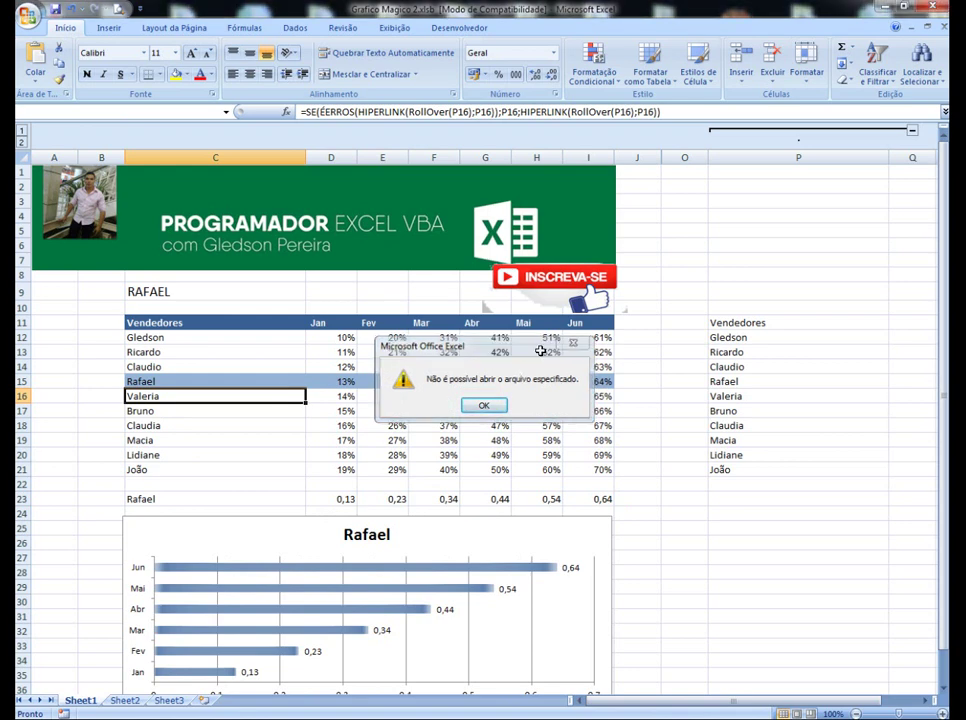
{"action": "left_click", "coordinate": [80, 338]}
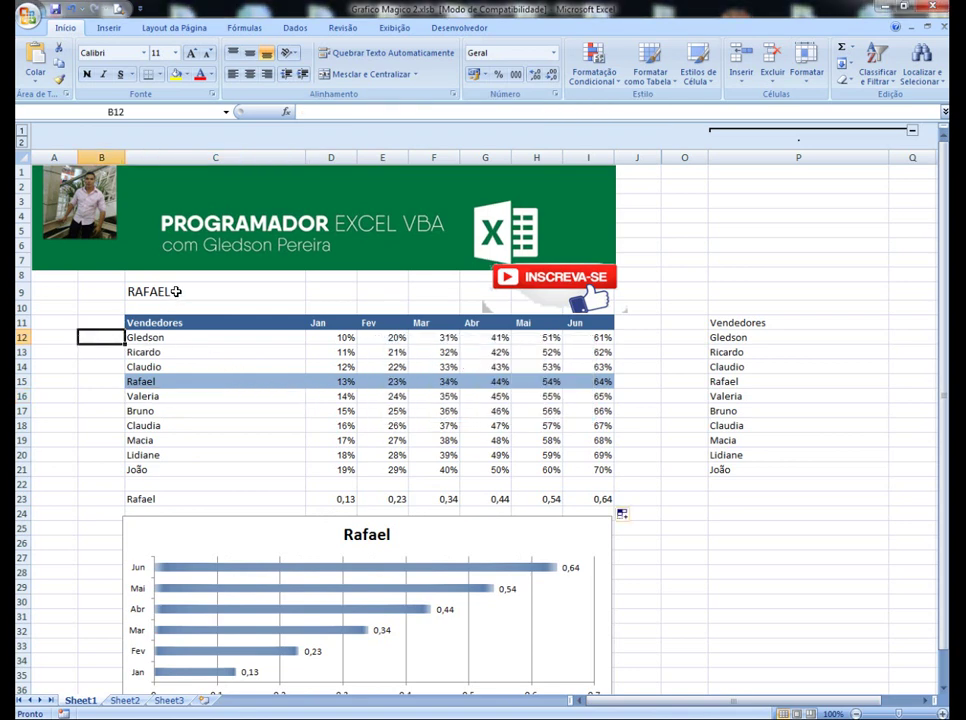
{"action": "left_click", "coordinate": [176, 291]}
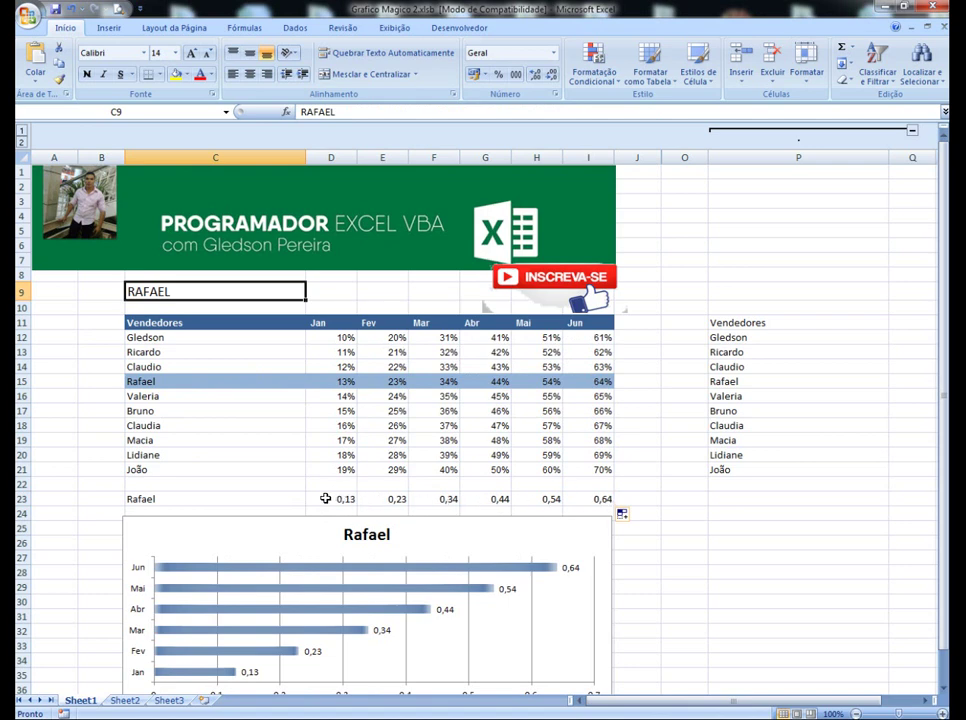
Format D23:I23 as percentages, showing 13% to 64%
{"action": "left_click_drag", "start_coordinate": [323, 500], "coordinate": [600, 500]}
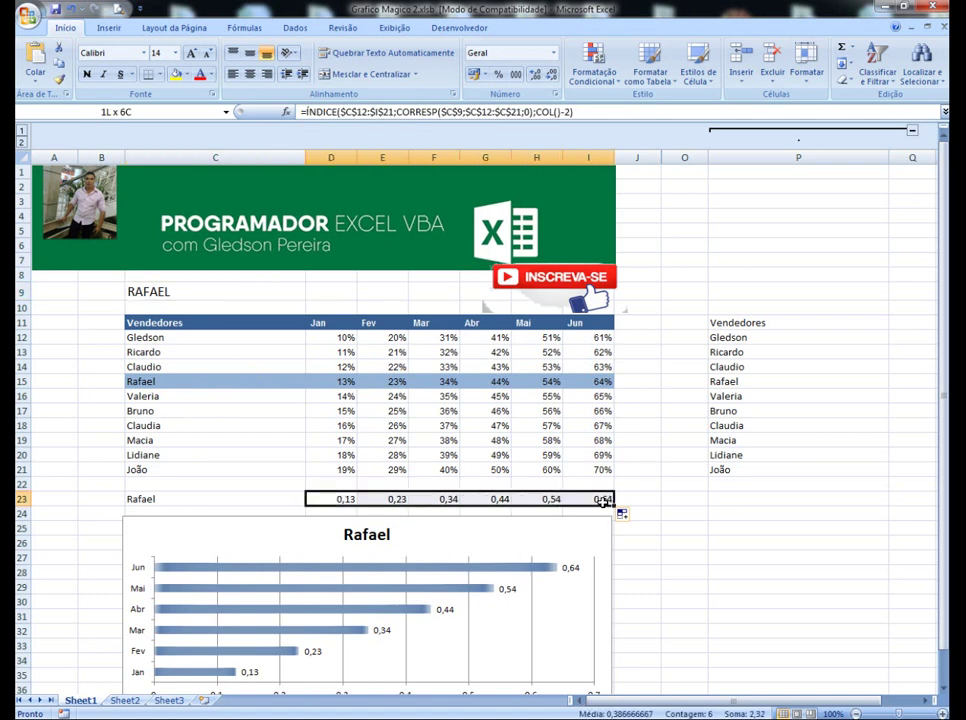
{"action": "left_click", "coordinate": [498, 75]}
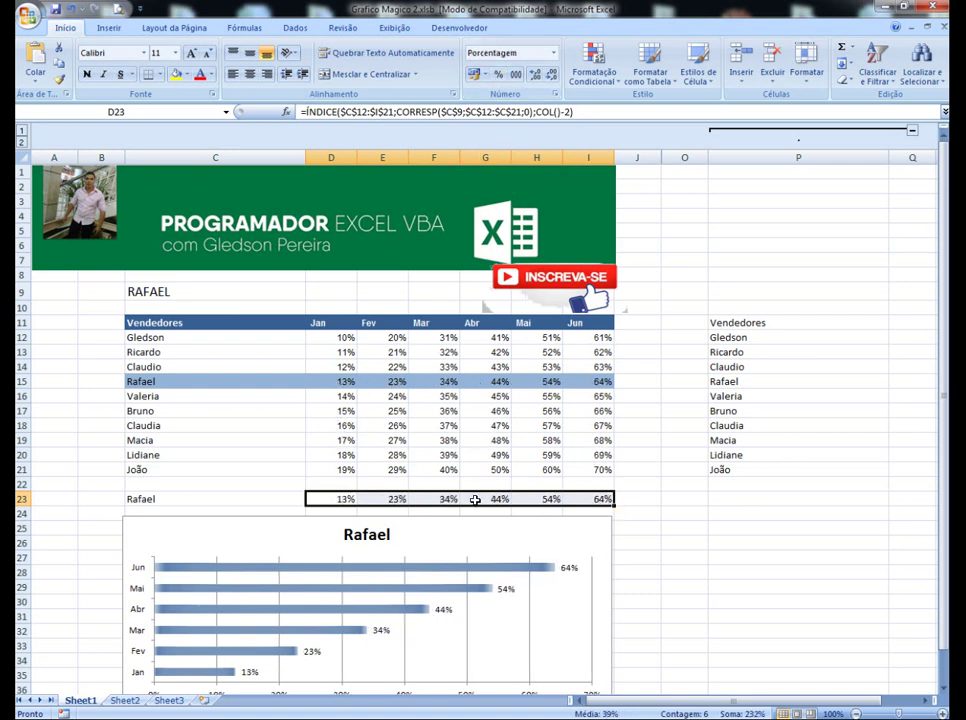
{"action": "left_click", "coordinate": [142, 292]}
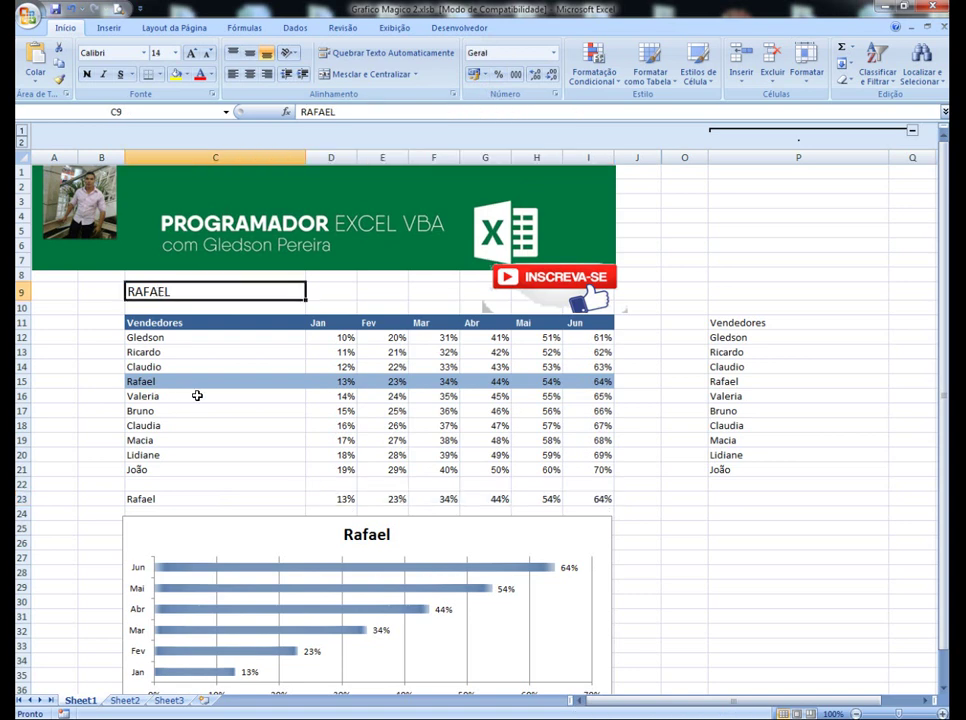
Enter two other salesperson names in C9 in turn, ending on the first listed seller (10% to 61%)
{"action": "type", "text": "CLAUDIA"}
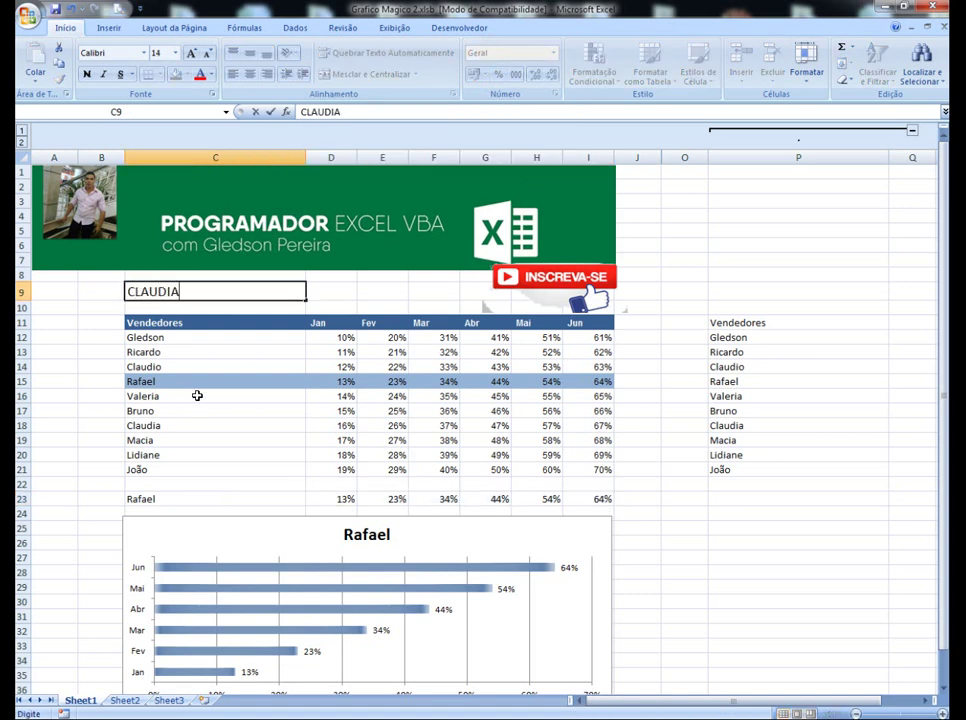
{"action": "left_click", "coordinate": [108, 340]}
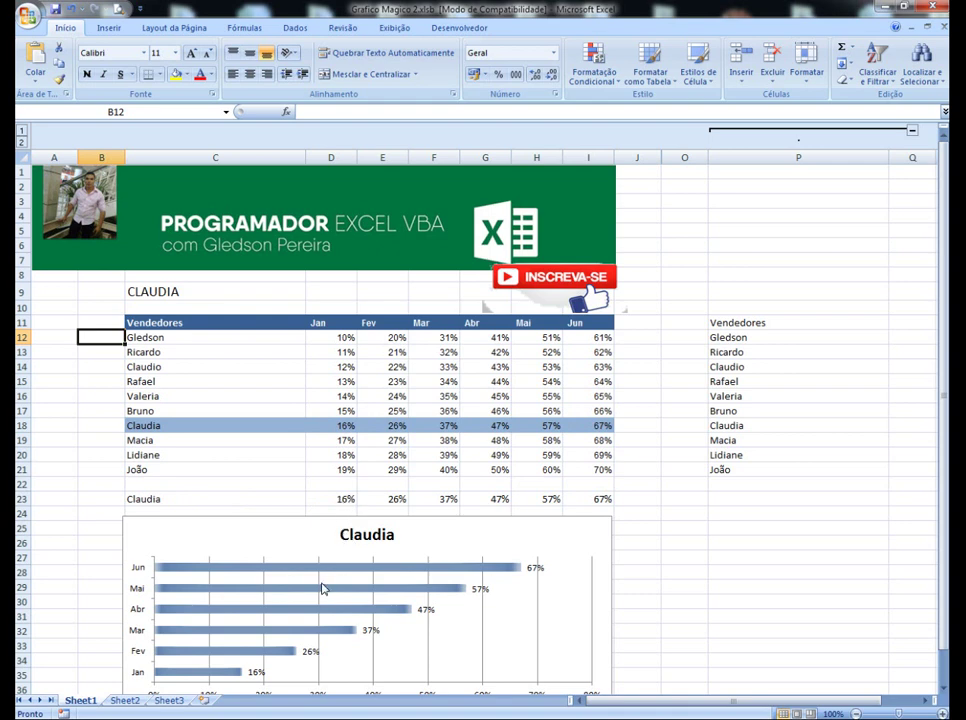
{"action": "left_click", "coordinate": [133, 291]}
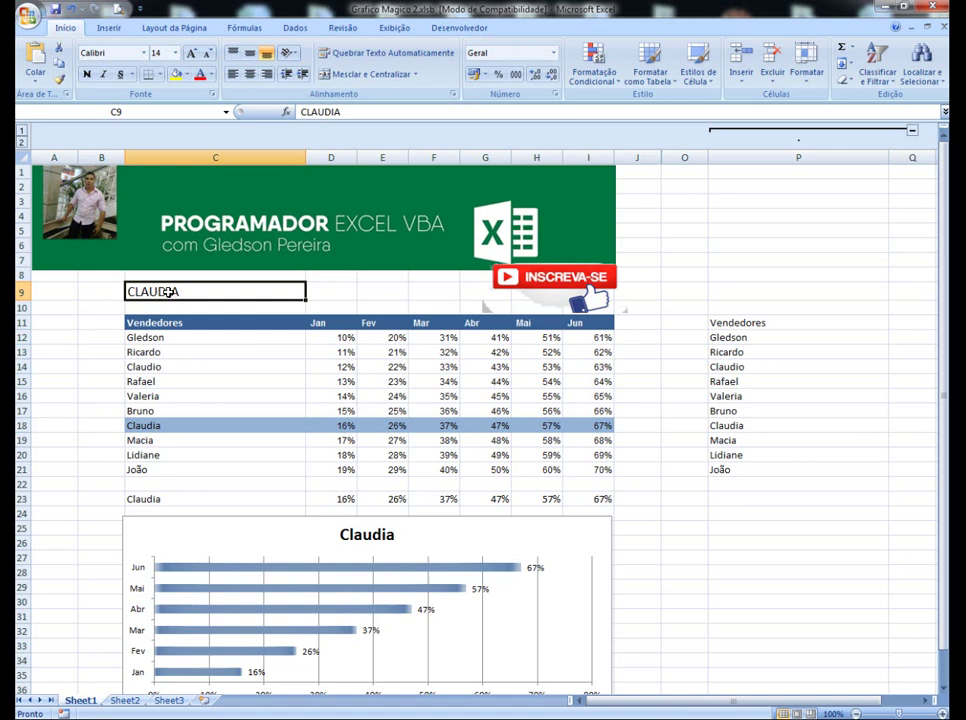
{"action": "type", "text": "GLEDS"}
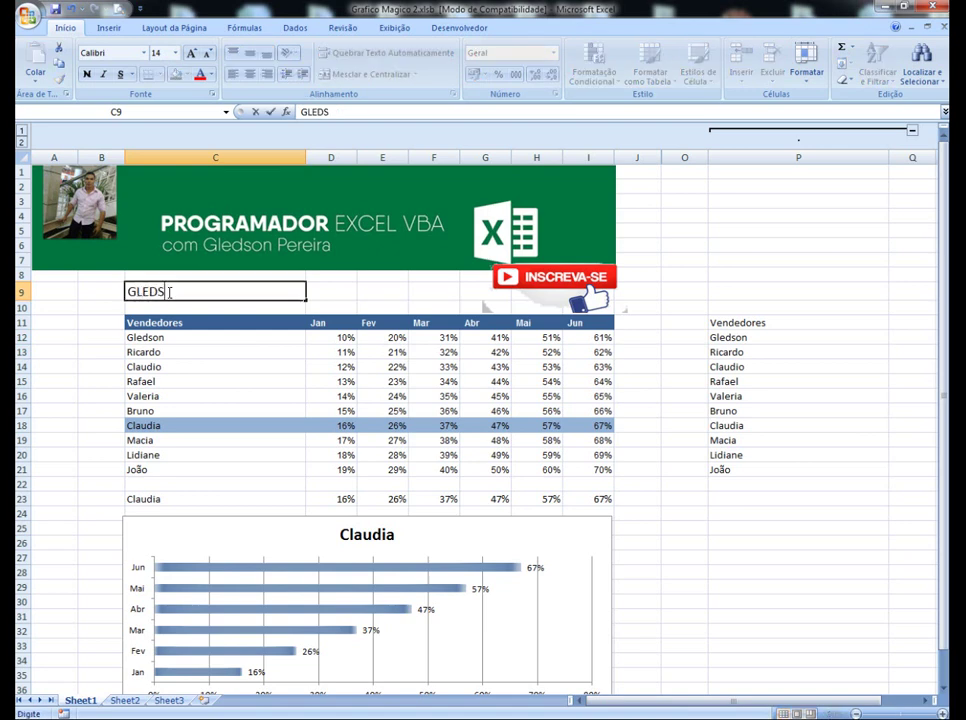
{"action": "type", "text": "ON"}
{"action": "left_click", "coordinate": [90, 338]}
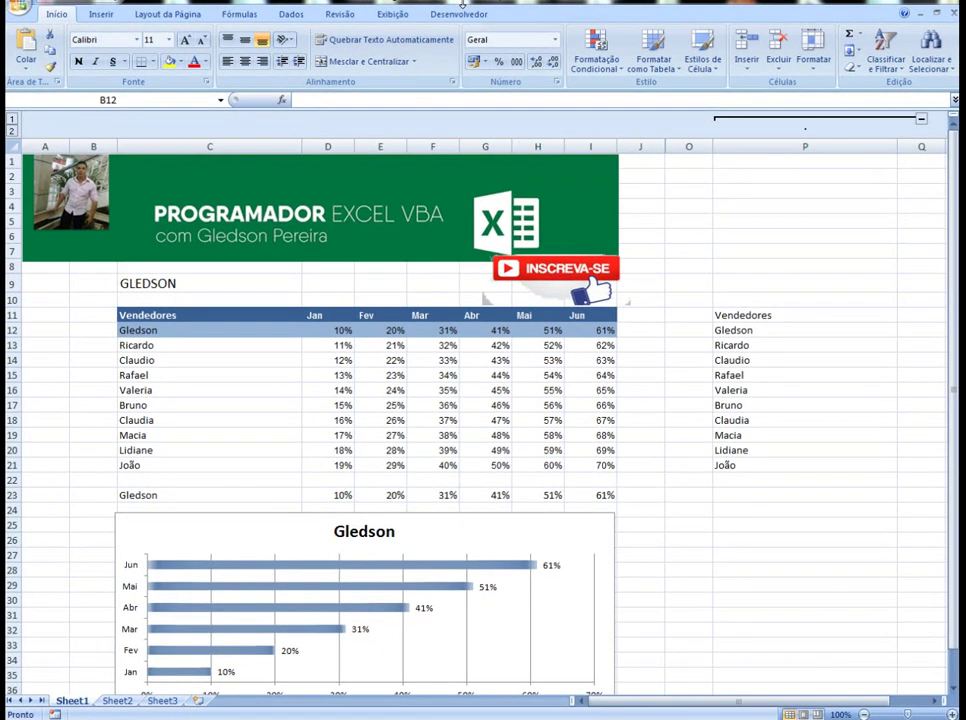
Show the VBA Project Explorer beside Excel and insert a new module, Módulo1
{"action": "left_click", "coordinate": [460, 14]}
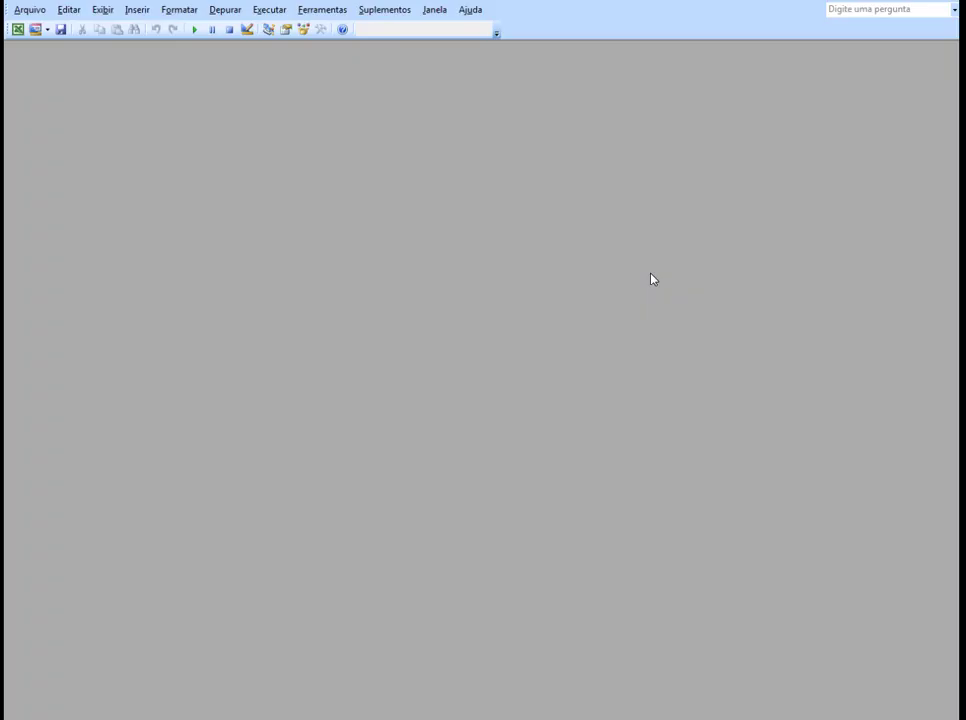
{"action": "left_click", "coordinate": [101, 12]}
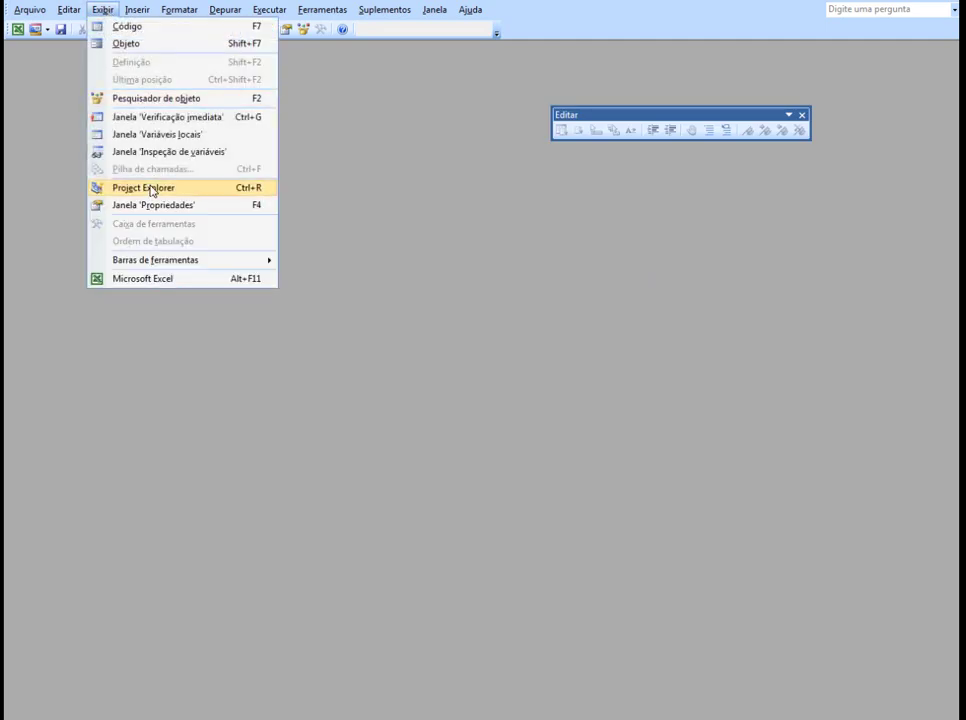
{"action": "left_click", "coordinate": [143, 188]}
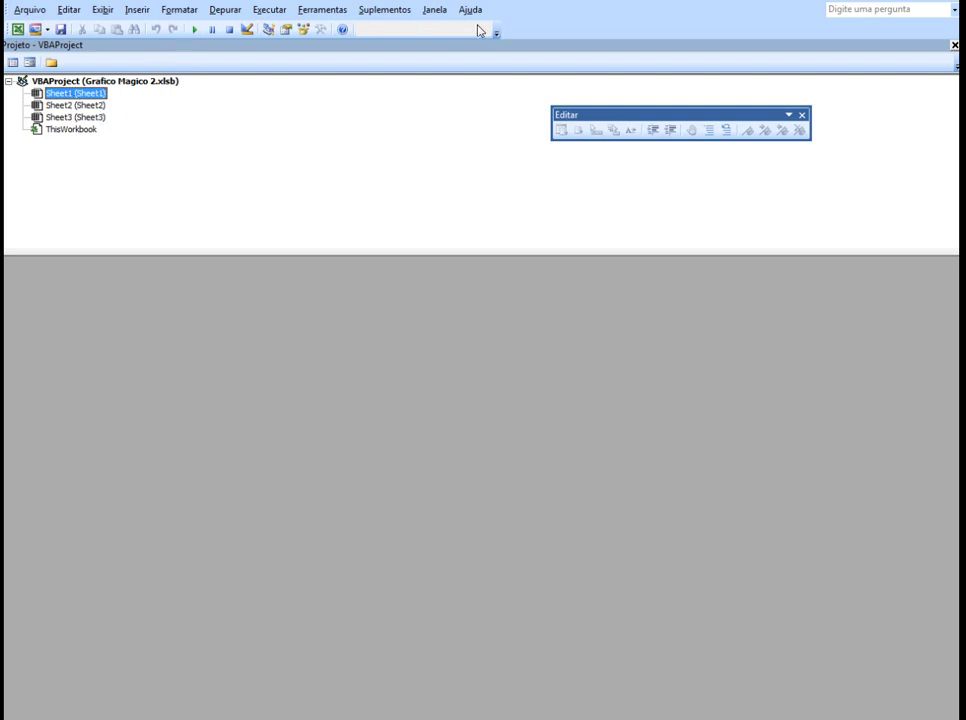
{"action": "left_click", "coordinate": [536, 5]}
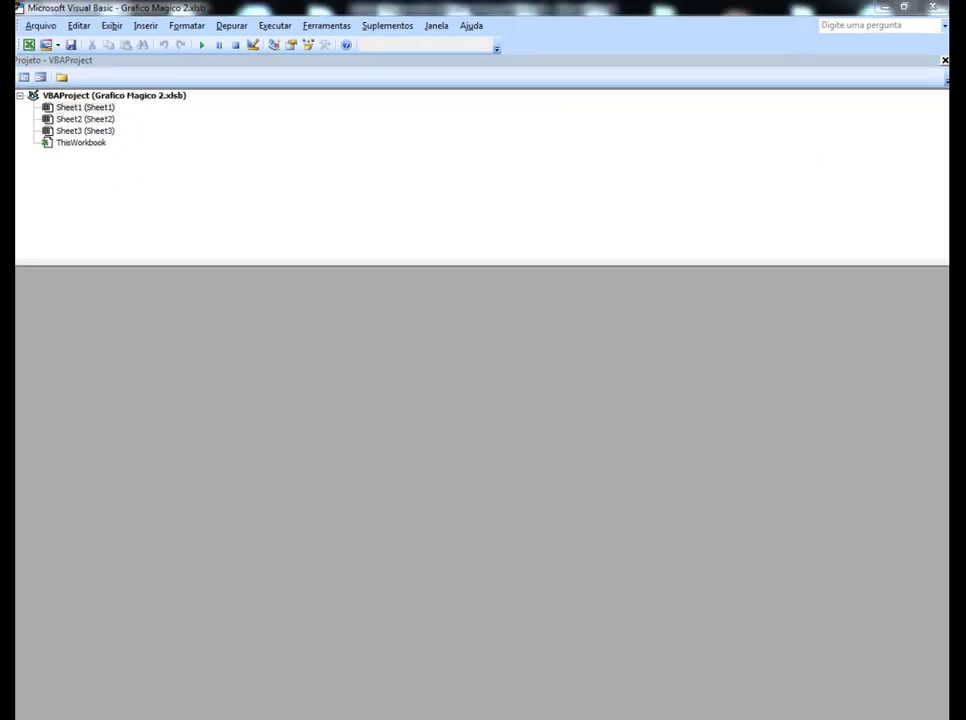
{"action": "left_click_drag", "start_coordinate": [526, 14], "coordinate": [625, 30]}
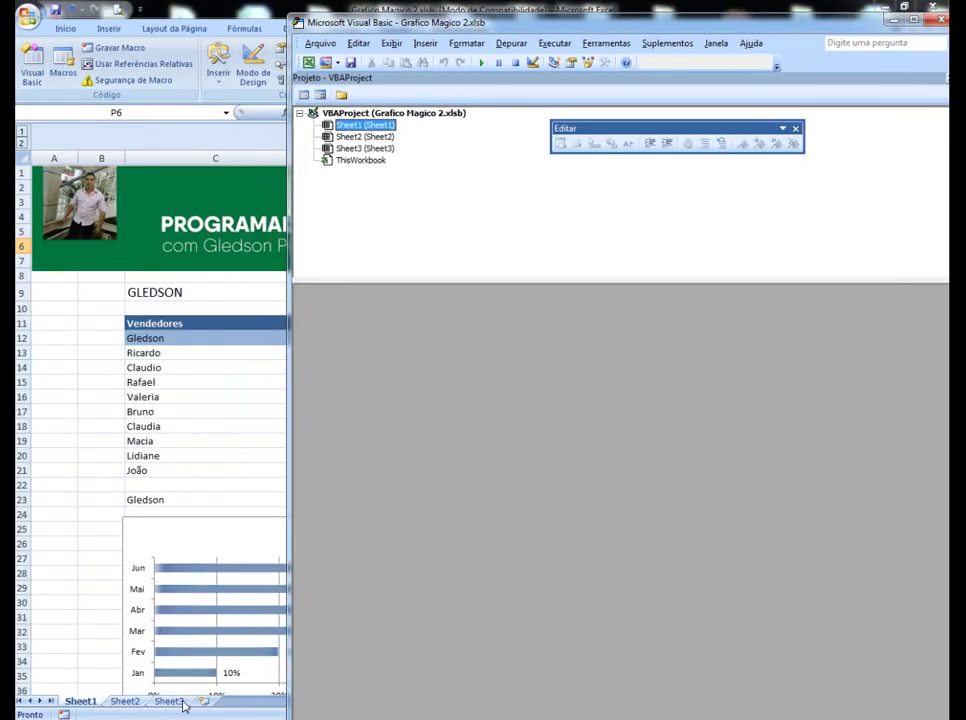
{"action": "left_click", "coordinate": [425, 44]}
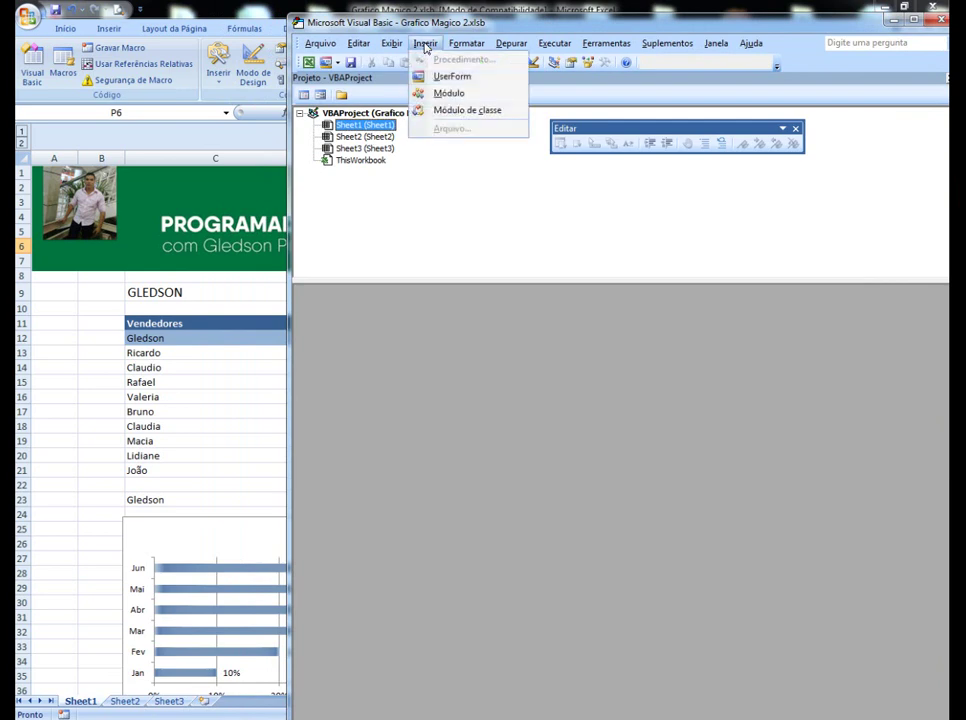
{"action": "left_click", "coordinate": [432, 93]}
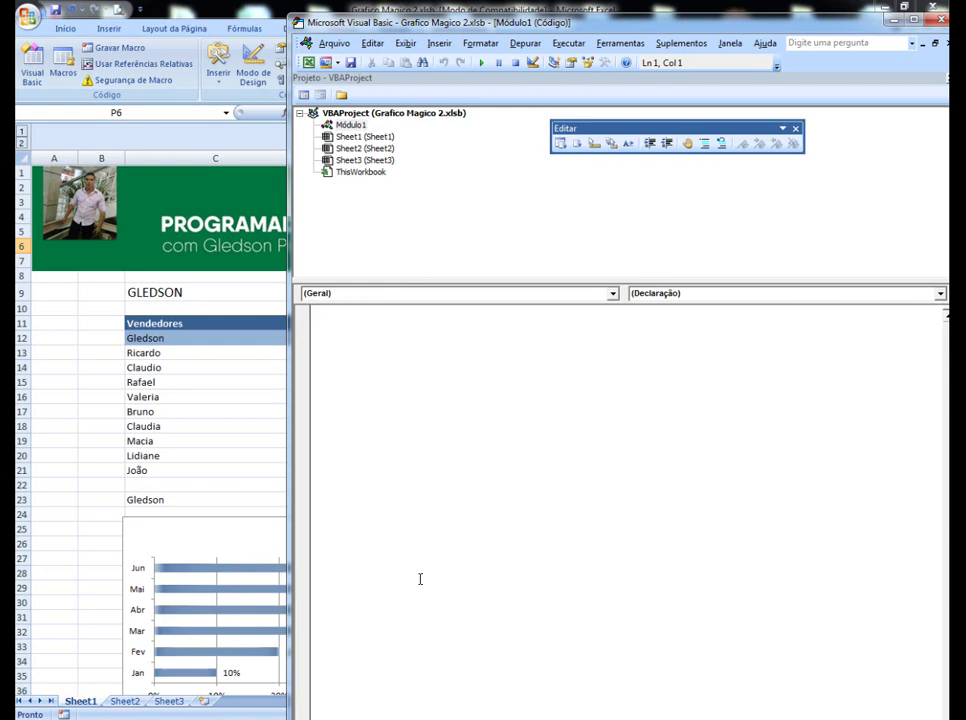
Write Option Explicit at the top of Módulo1, followed by a blank line
{"action": "type", "text": "O"}
{"action": "type", "text": "PTINO"}
{"action": "key", "text": "Left"}
{"action": "key", "text": "Left"}
{"action": "key", "text": "Left"}
{"action": "key", "text": "Delete"}
{"action": "key", "text": "Delete"}
{"action": "key", "text": "Delete"}
{"action": "type", "text": "IONM"}
{"action": "key", "text": "BackSpace"}
{"action": "type", "text": "EXPLIC"}
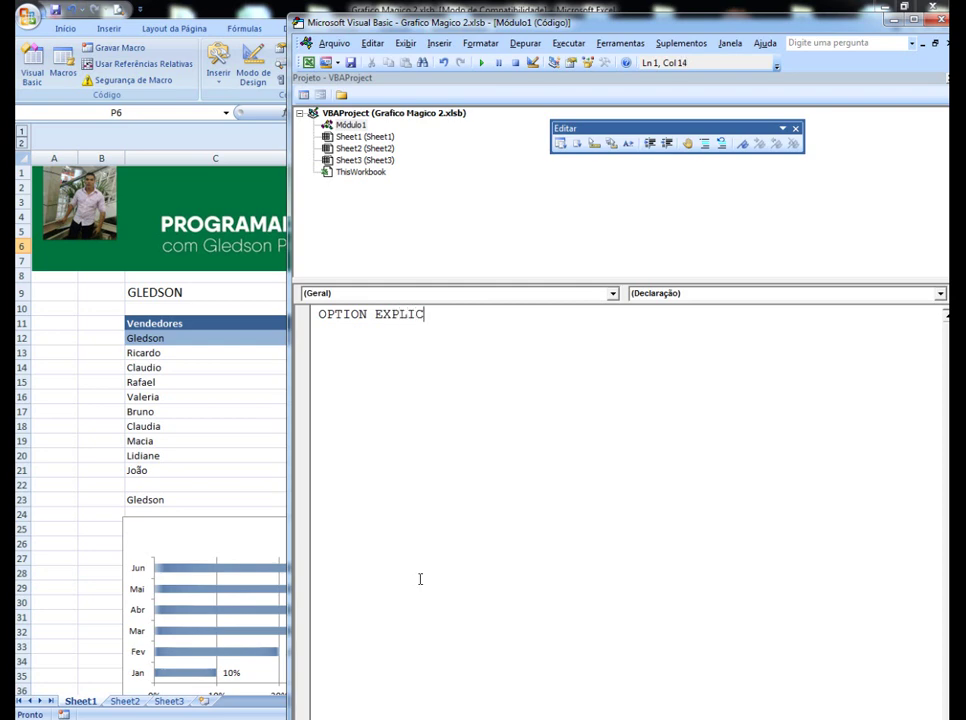
{"action": "type", "text": "IT"}
{"action": "key", "text": "Return"}
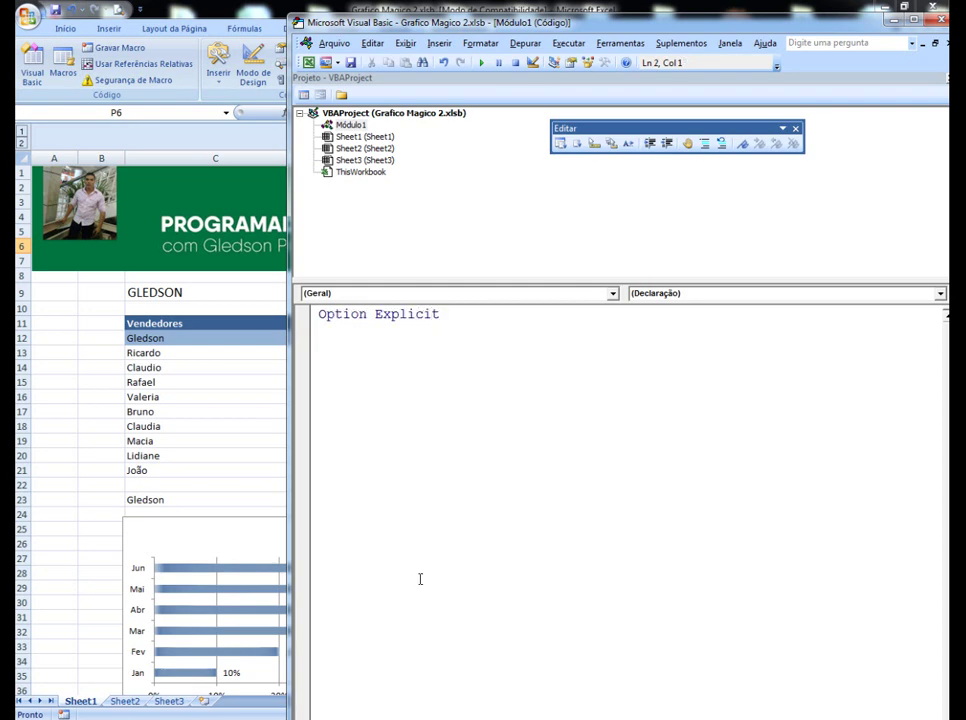
{"action": "key", "text": "Return"}
Declare Public Function Vendedor(rng As Range) with End Function and an empty body line
{"action": "type", "text": "P"}
{"action": "type", "text": "UBLIC "}
{"action": "type", "text": "FUNC"}
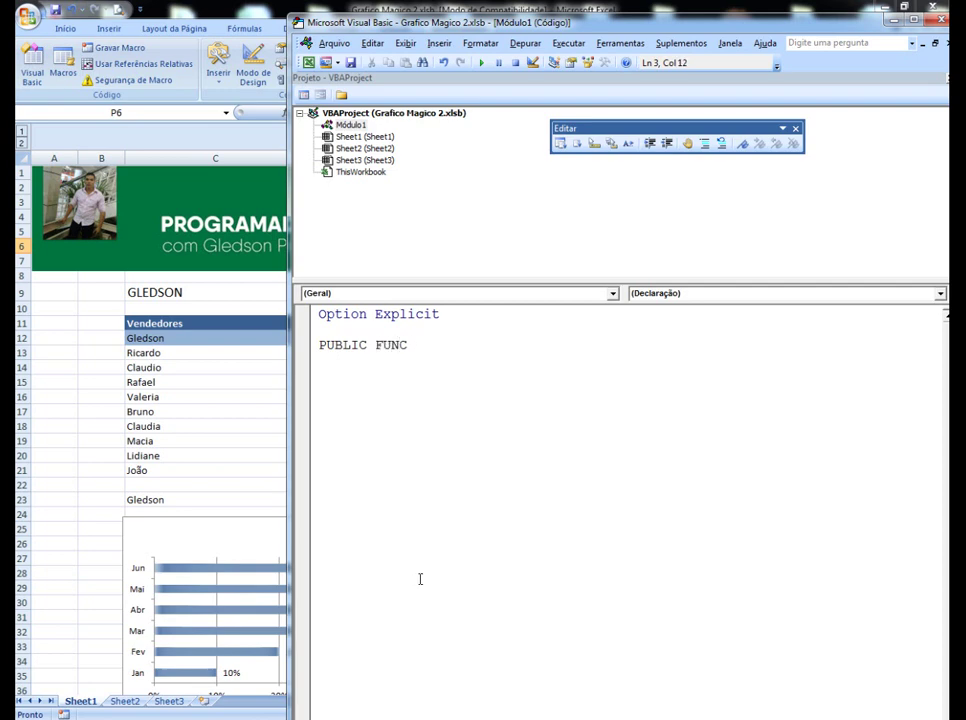
{"action": "type", "text": "TION "}
{"action": "type", "text": "V"}
{"action": "type", "text": "endeo"}
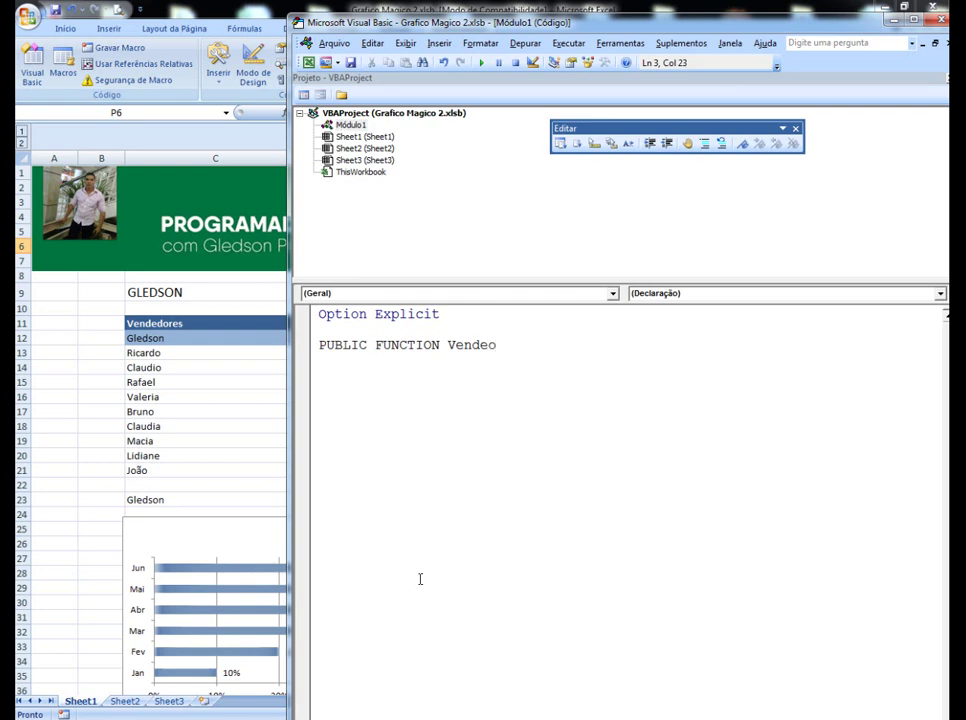
{"action": "key", "text": "BackSpace"}
{"action": "type", "text": "dor"}
{"action": "type", "text": "("}
{"action": "type", "text": "rn"}
{"action": "key", "text": "Delete"}
{"action": "key", "text": "Delete"}
{"action": "type", "text": "r"}
{"action": "type", "text": "ng"}
{"action": "type", "text": " as "}
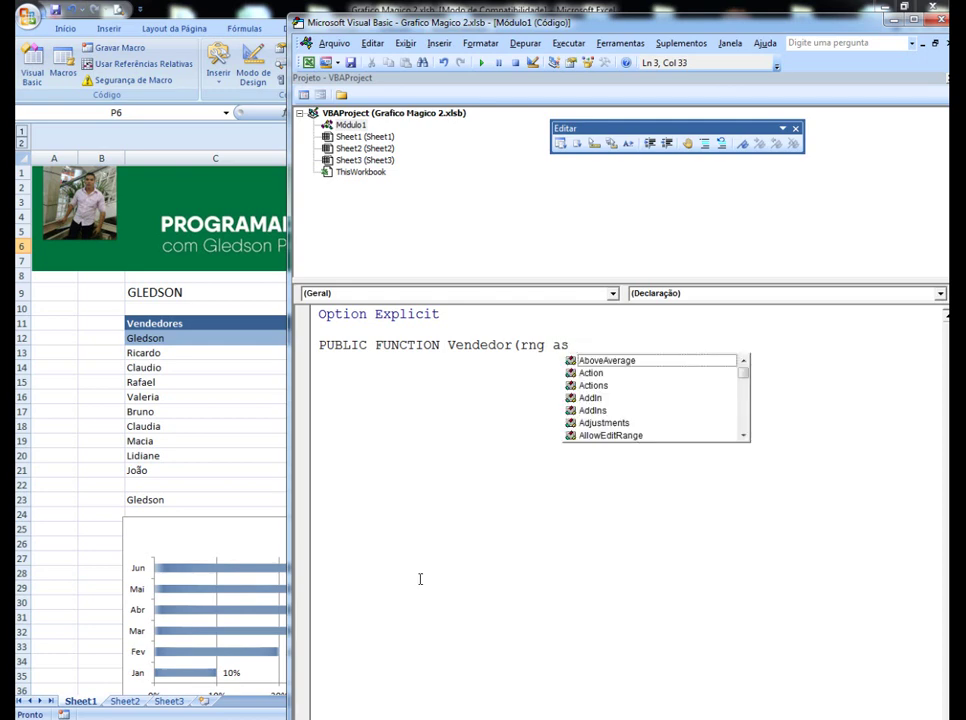
{"action": "type", "text": "Ra"}
{"action": "key", "text": "Tab"}
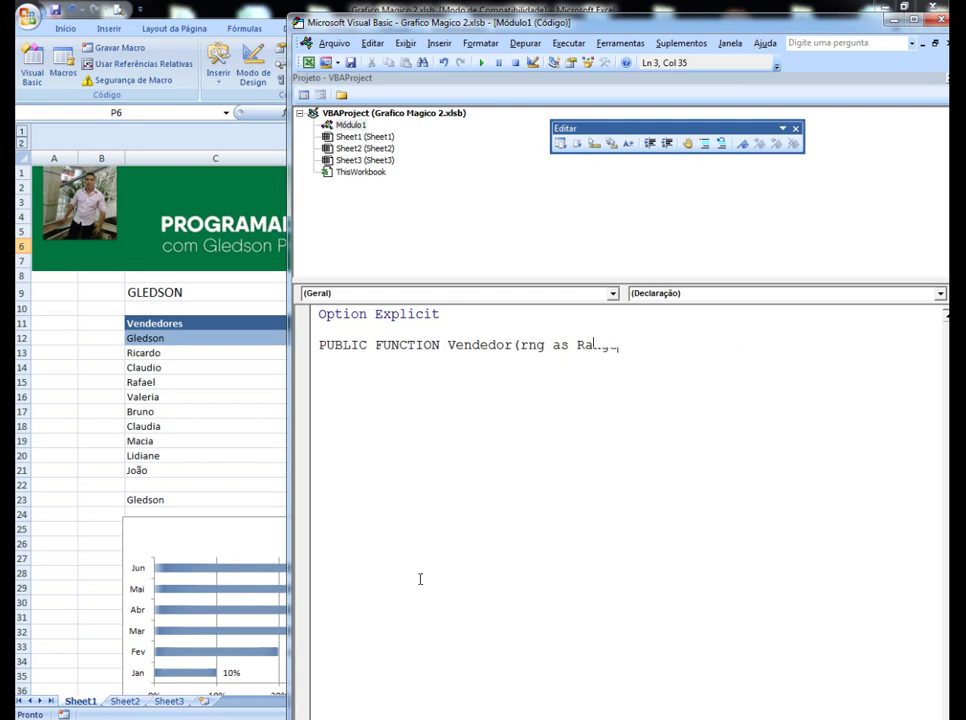
{"action": "type", "text": ")"}
{"action": "key", "text": "Return"}
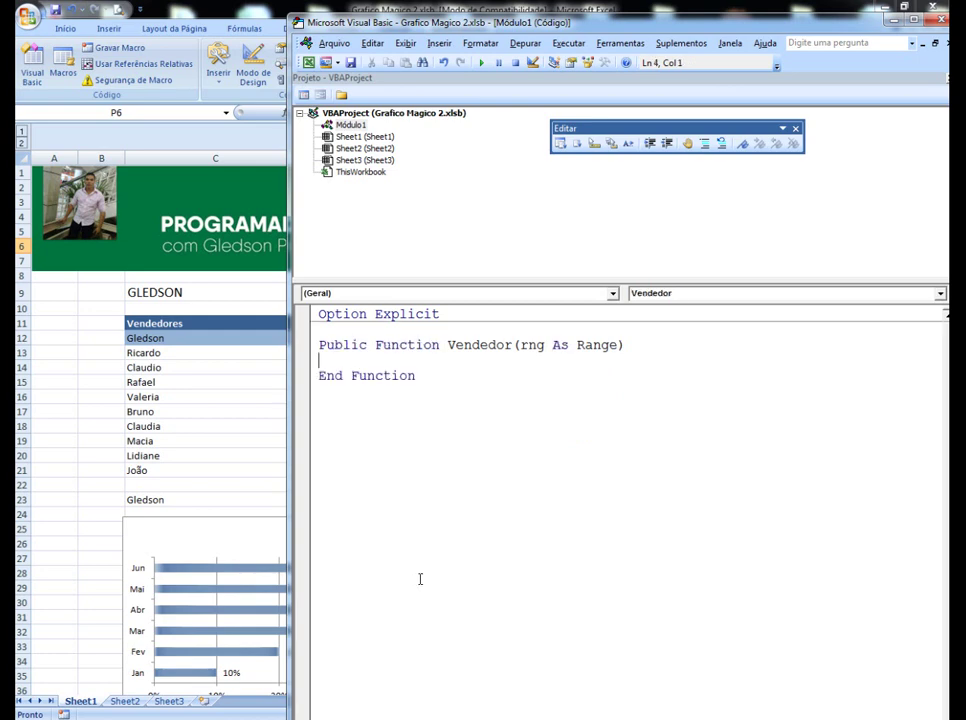
{"action": "key", "text": "Return"}
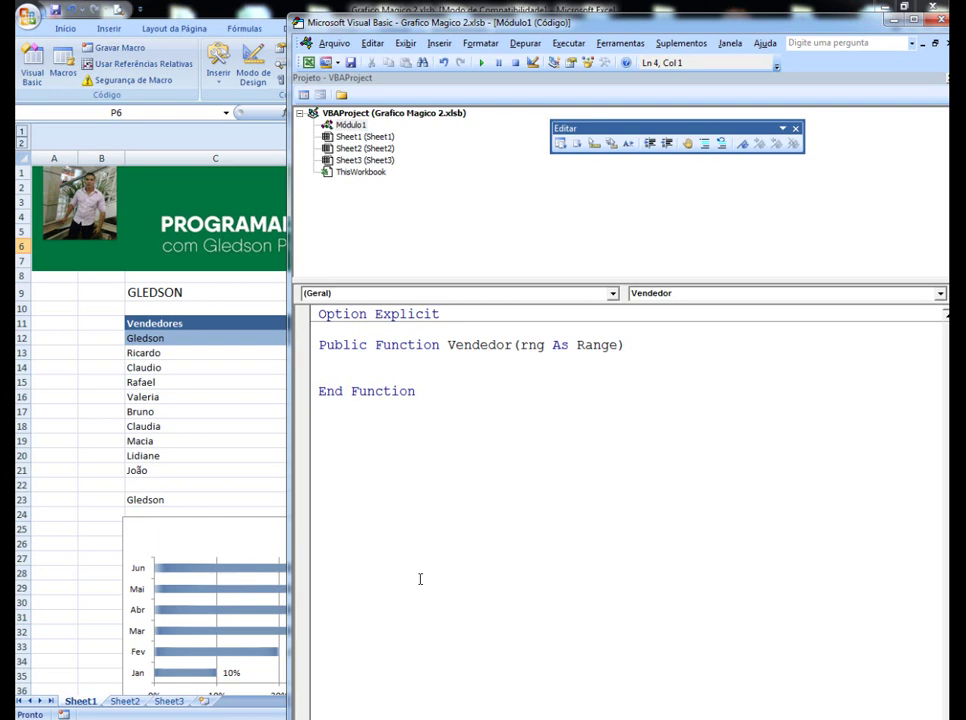
Write Sheet1.[c9] = rng as the body of the Vendedor function
{"action": "type", "text": "sheet"}
{"action": "type", "text": "1"}
{"action": "type", "text": "."}
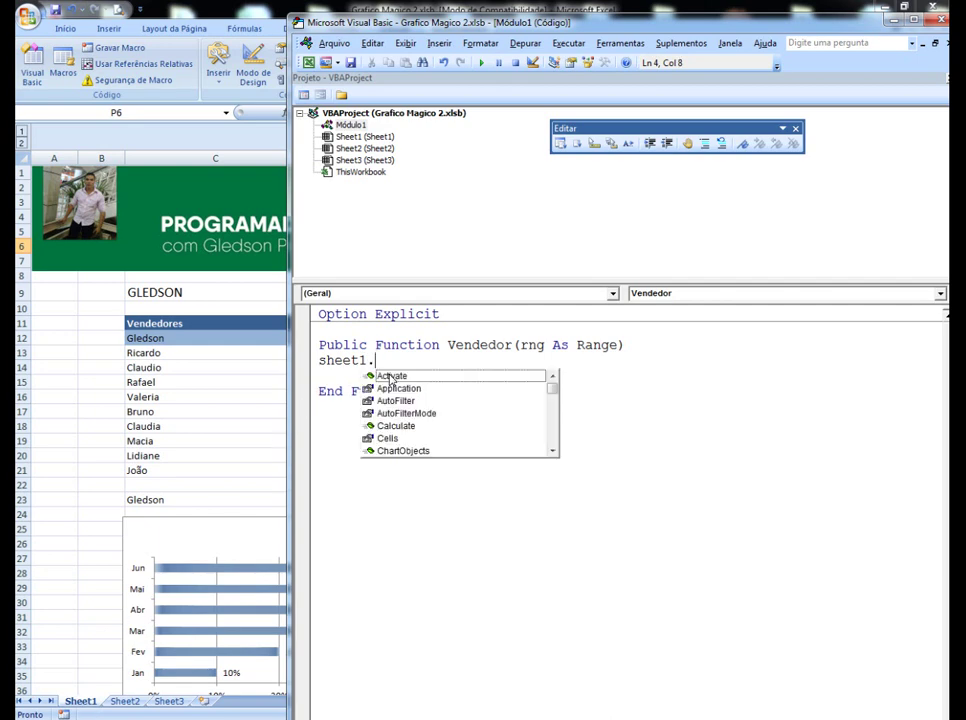
{"action": "type", "text": "["}
{"action": "type", "text": "c9"}
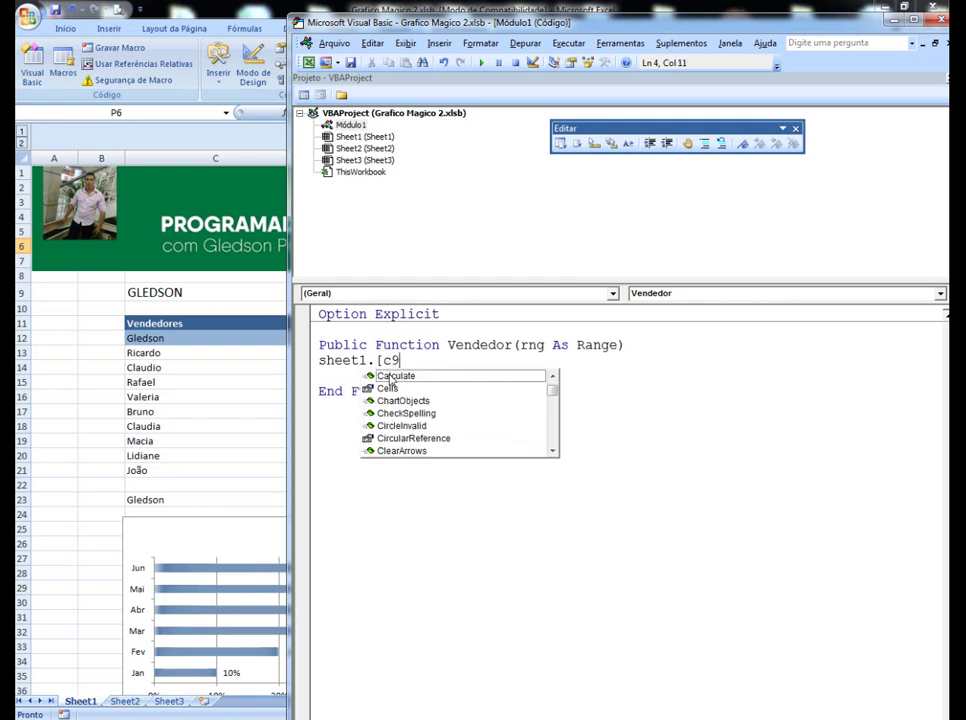
{"action": "type", "text": "]"}
{"action": "left_click_drag", "start_coordinate": [508, 22], "coordinate": [608, 44]}
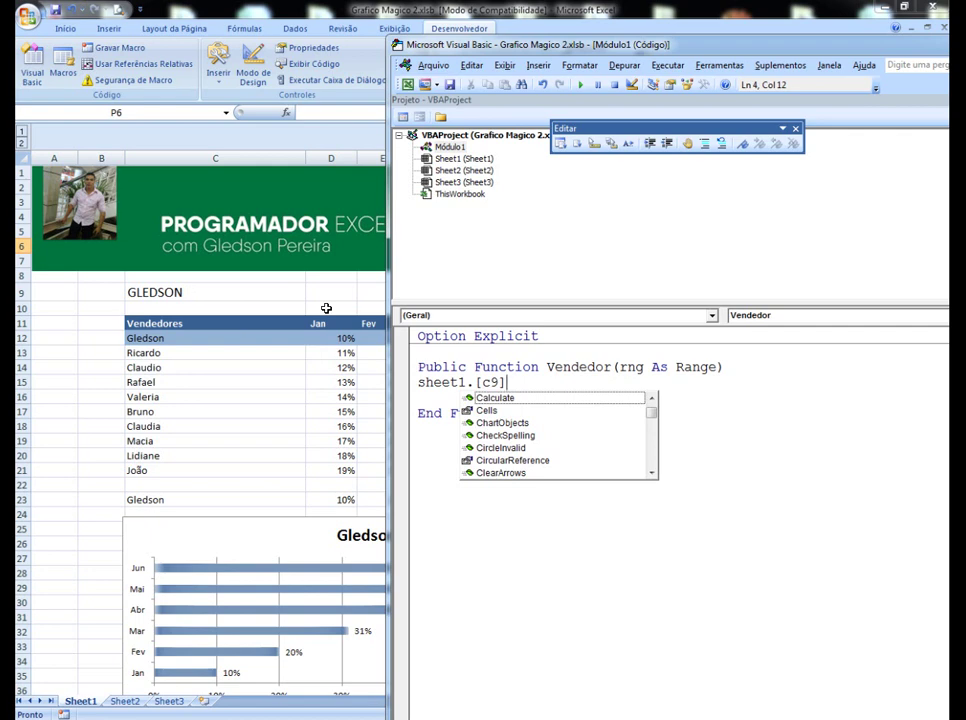
{"action": "type", "text": "= r"}
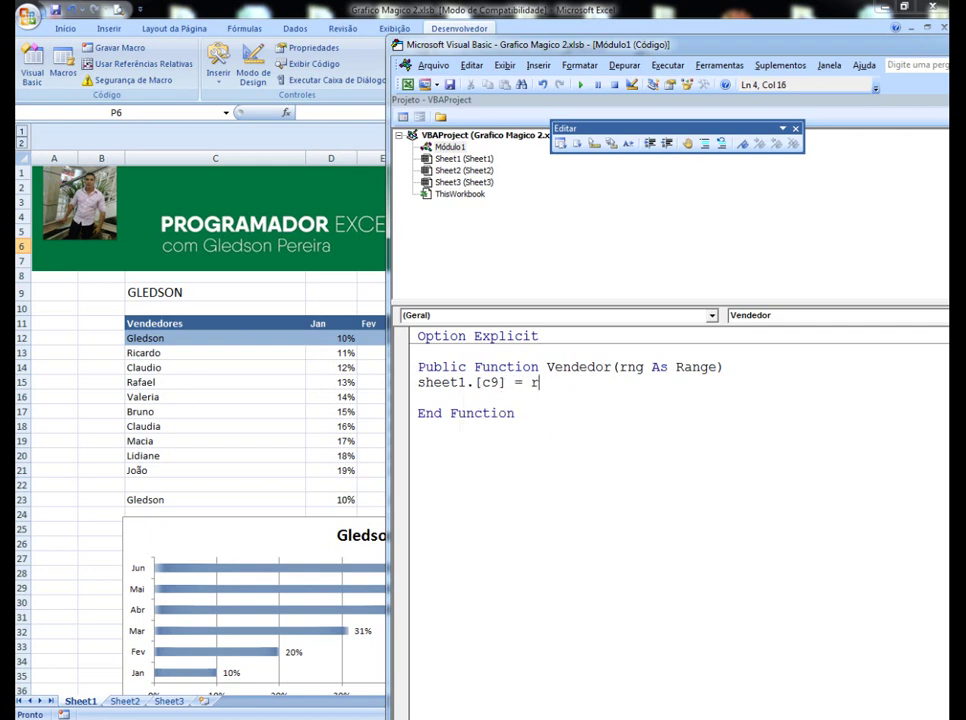
{"action": "type", "text": "ng"}
{"action": "left_click", "coordinate": [478, 400]}
Capitalize the argument to Rng, close the Editar toolbar and minimize the VBA editor
{"action": "left_click_drag", "start_coordinate": [617, 367], "coordinate": [628, 367]}
{"action": "type", "text": "R"}
{"action": "left_click", "coordinate": [494, 401]}
{"action": "left_click_drag", "start_coordinate": [759, 45], "coordinate": [562, 68]}
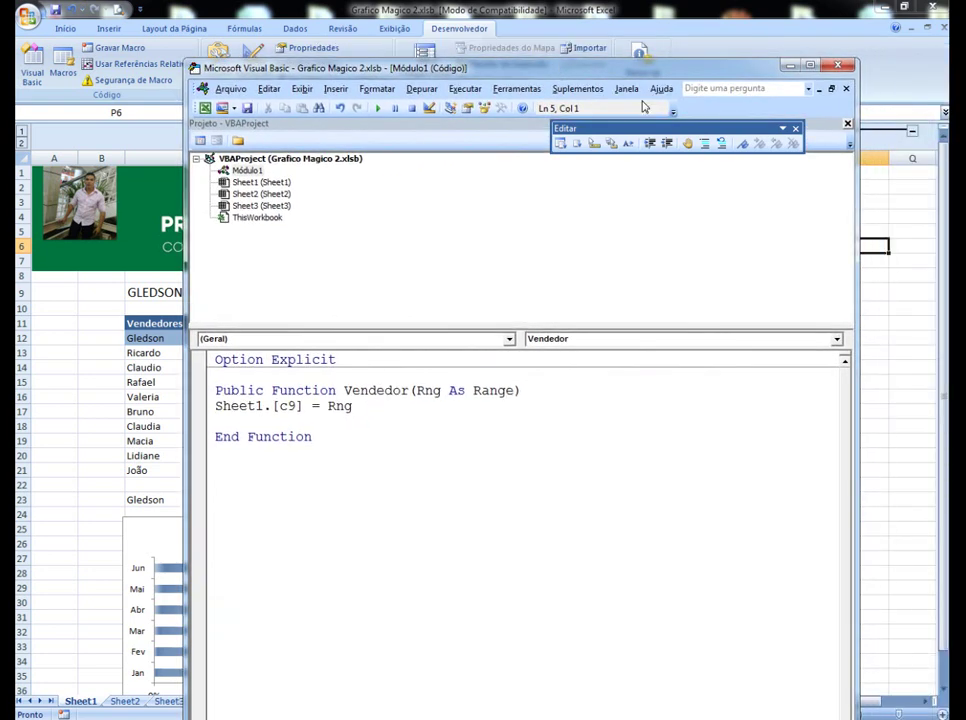
{"action": "left_click", "coordinate": [795, 128]}
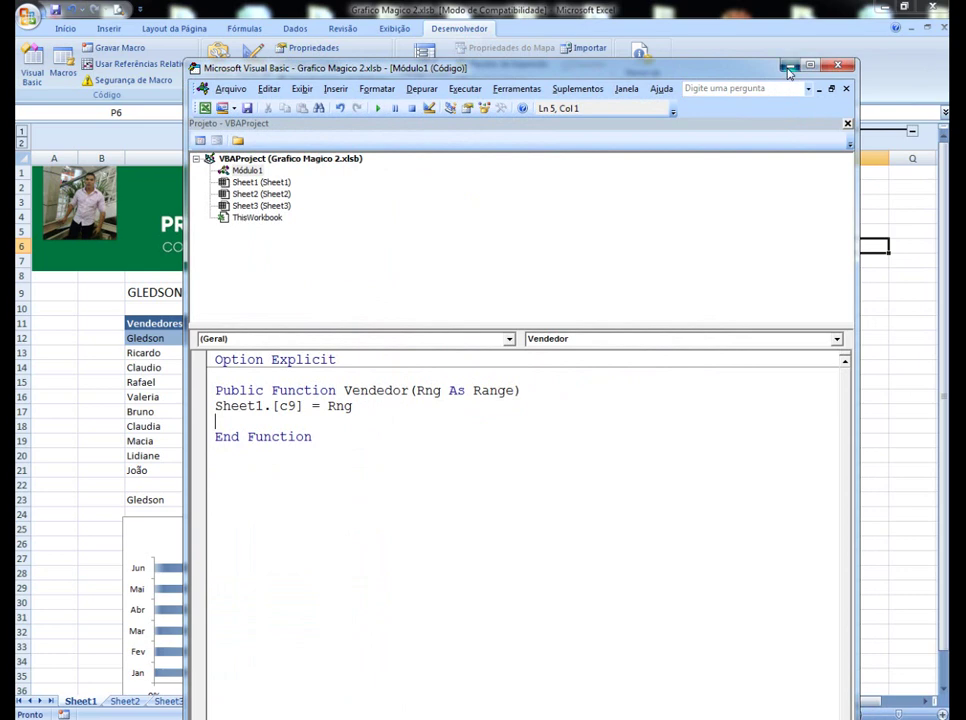
{"action": "left_click", "coordinate": [788, 68]}
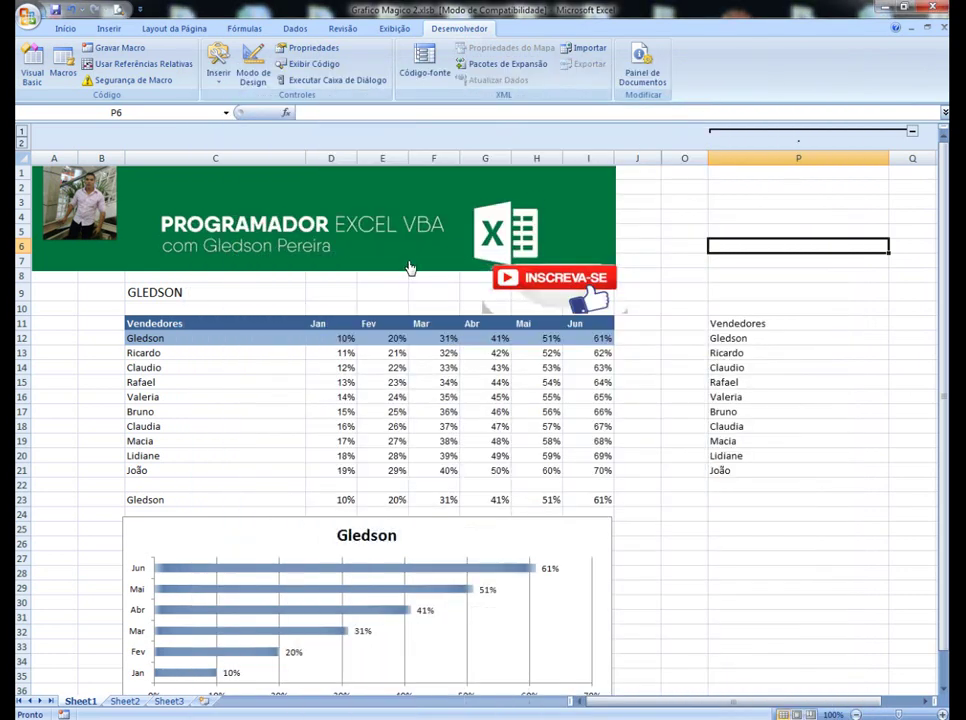
{"action": "left_click", "coordinate": [194, 340]}
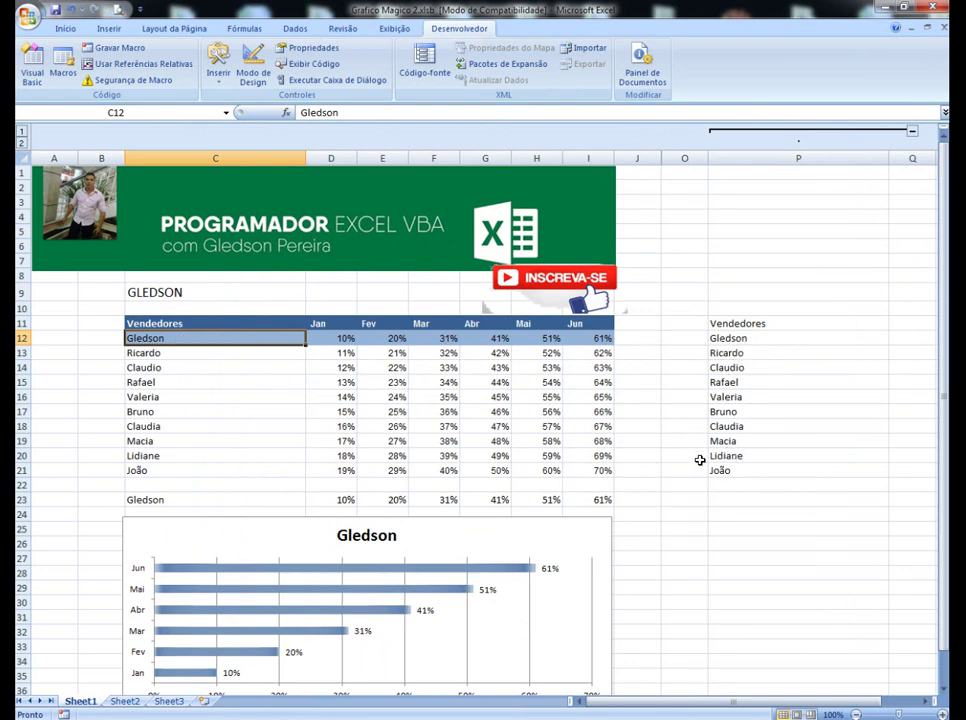
{"action": "left_click", "coordinate": [183, 380]}
{"action": "left_click", "coordinate": [167, 340]}
Build C12's formula start as =se(SEERRO(HIPERLINK( and begin typing ve for Vendedor
{"action": "type", "text": "=s"}
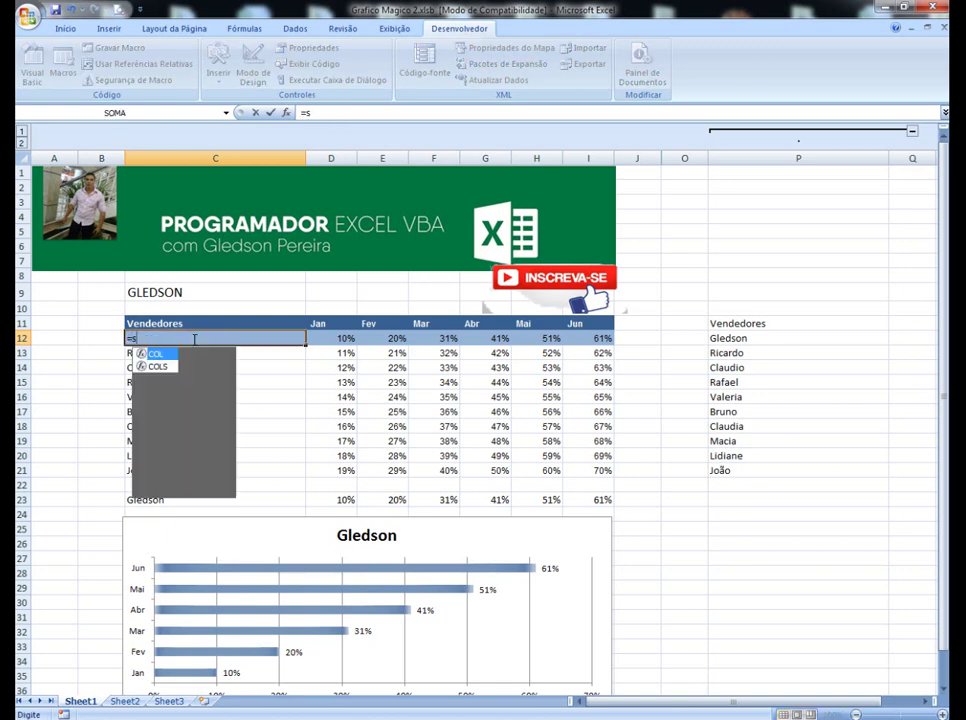
{"action": "type", "text": "e"}
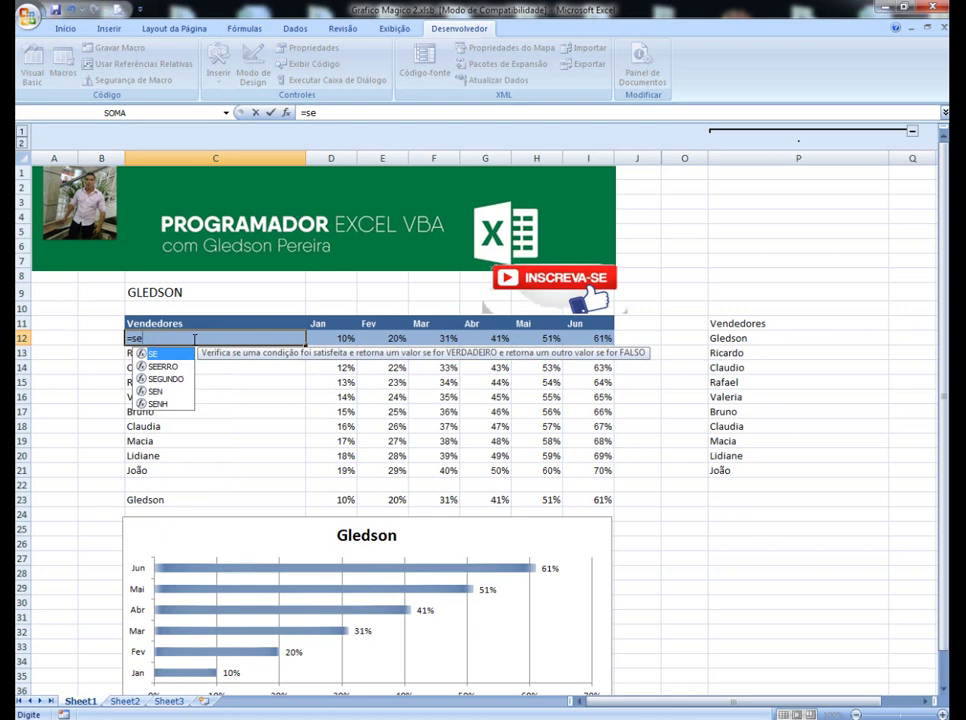
{"action": "double_click", "coordinate": [175, 367]}
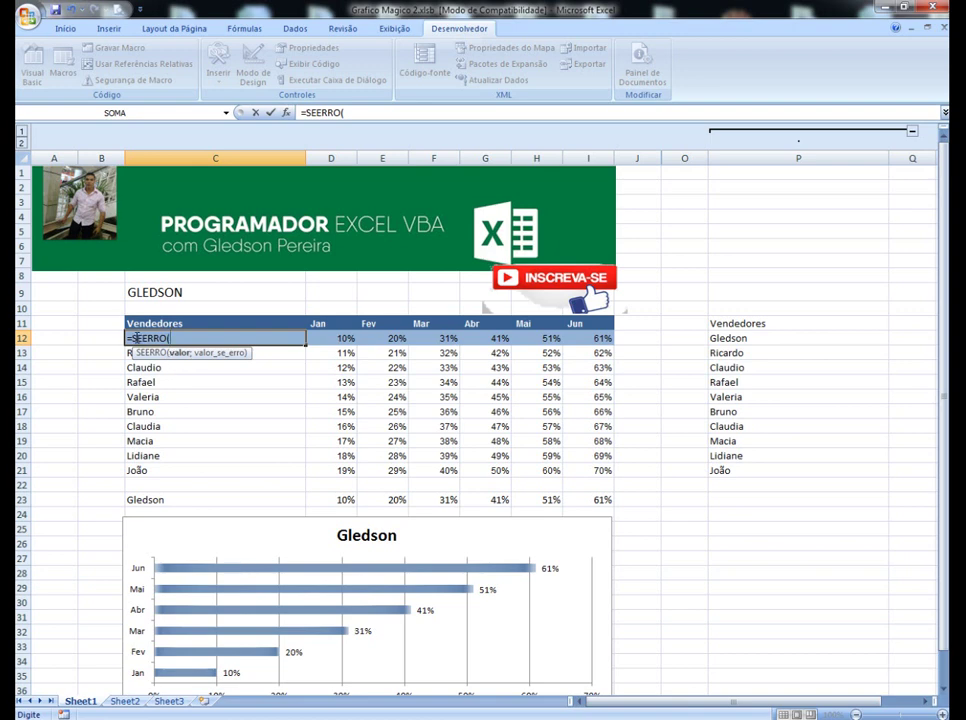
{"action": "left_click_drag", "start_coordinate": [134, 338], "coordinate": [185, 338]}
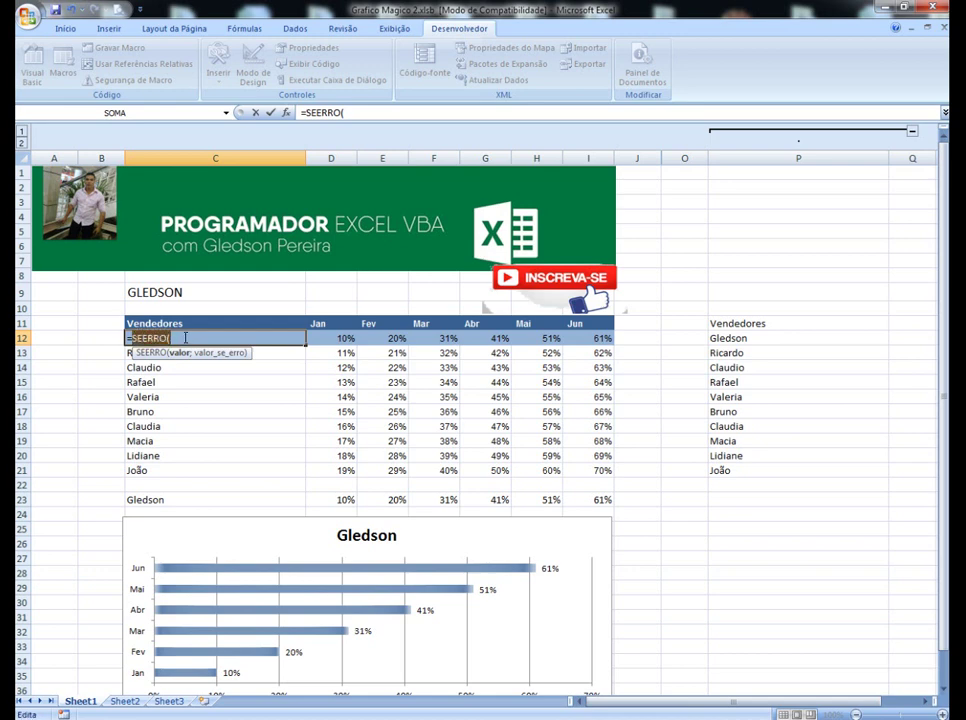
{"action": "type", "text": "se"}
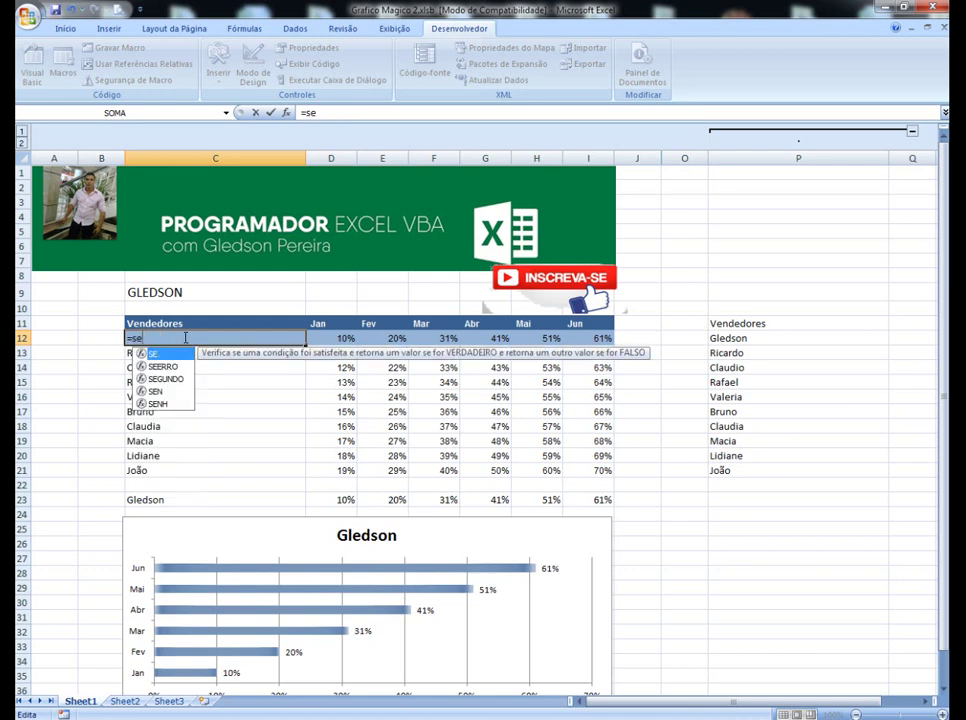
{"action": "type", "text": "("}
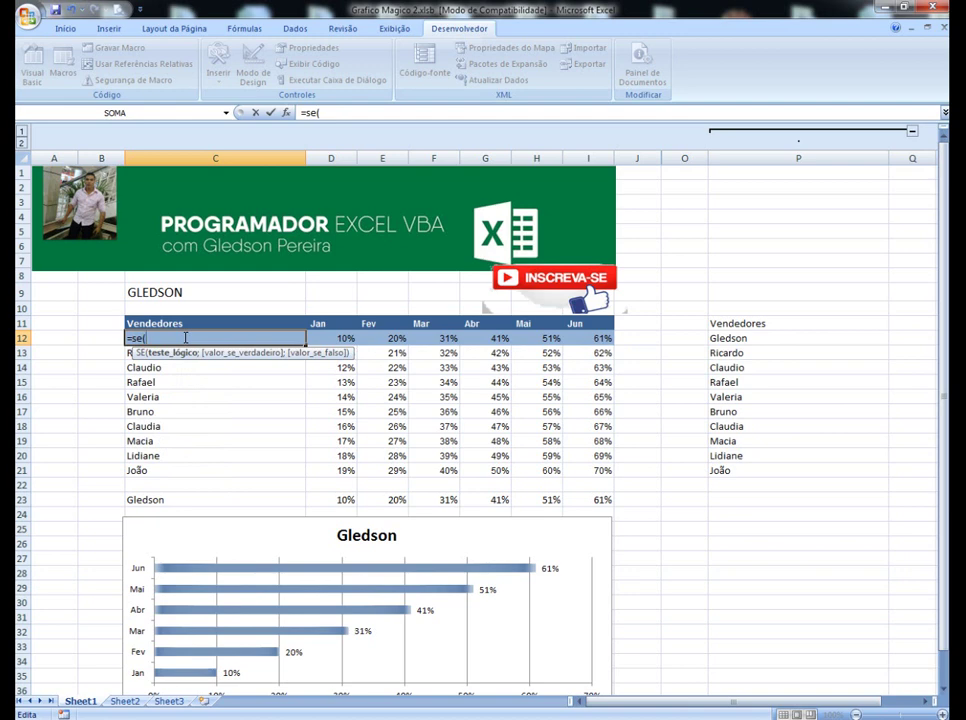
{"action": "type", "text": "se"}
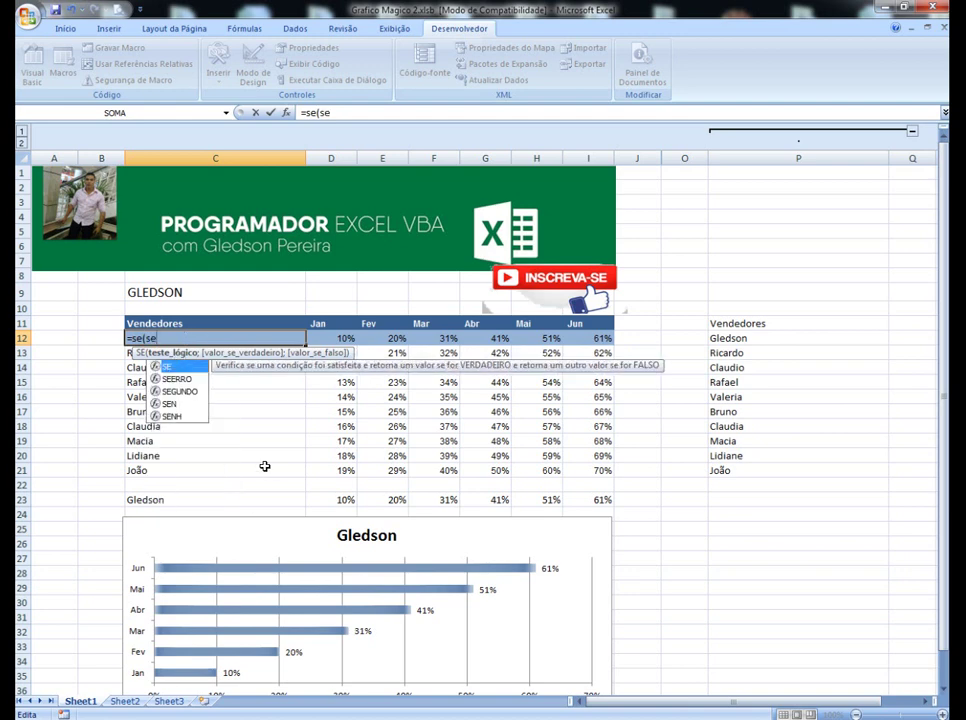
{"action": "double_click", "coordinate": [178, 380]}
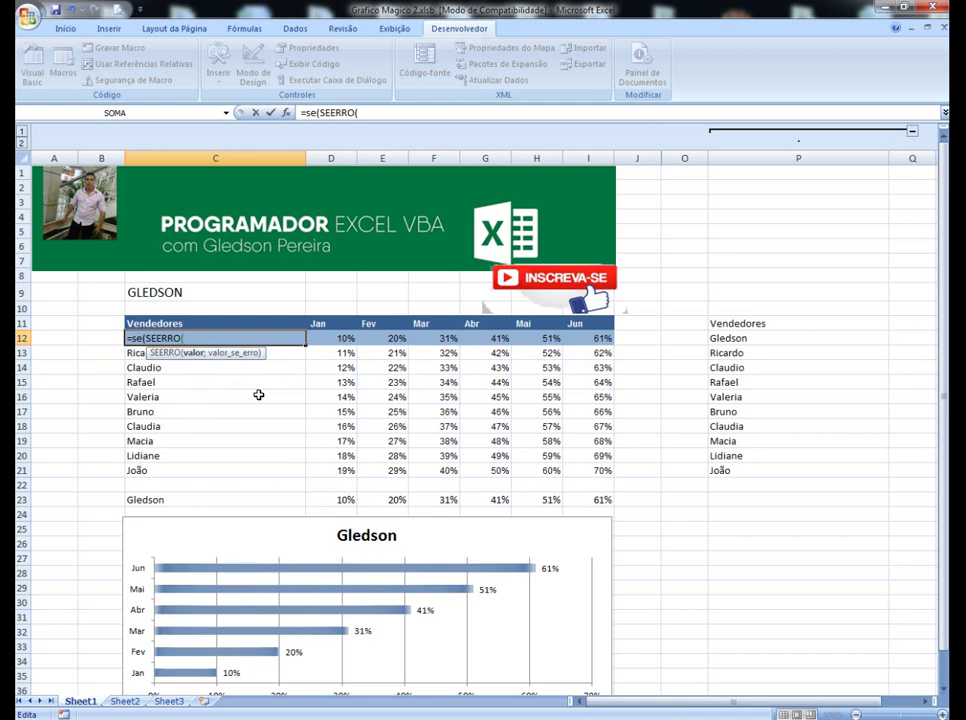
{"action": "type", "text": "hi"}
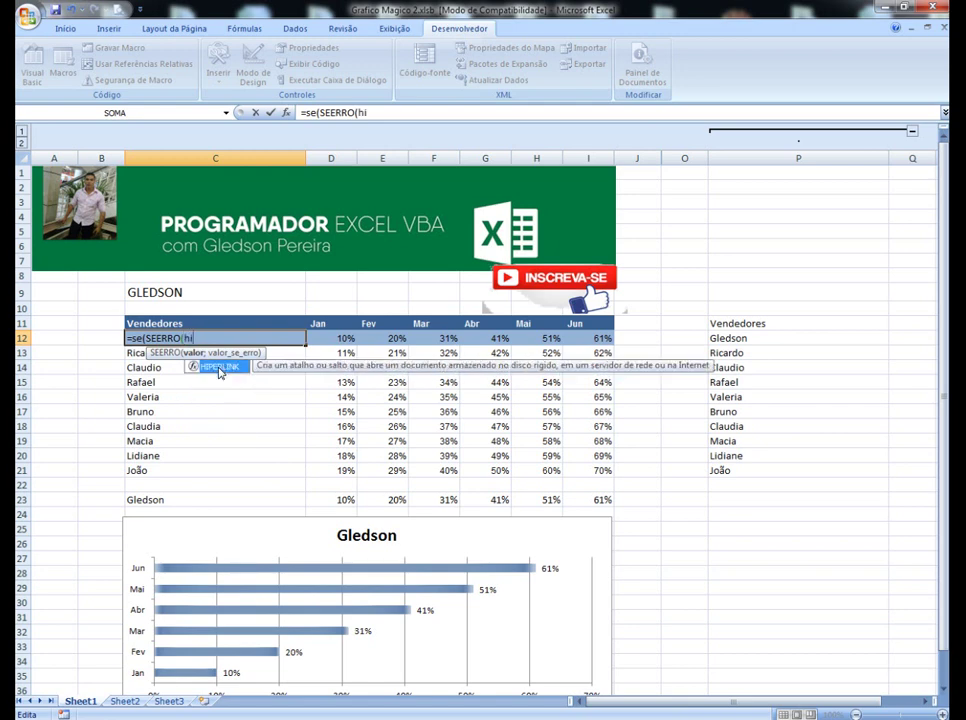
{"action": "double_click", "coordinate": [220, 368]}
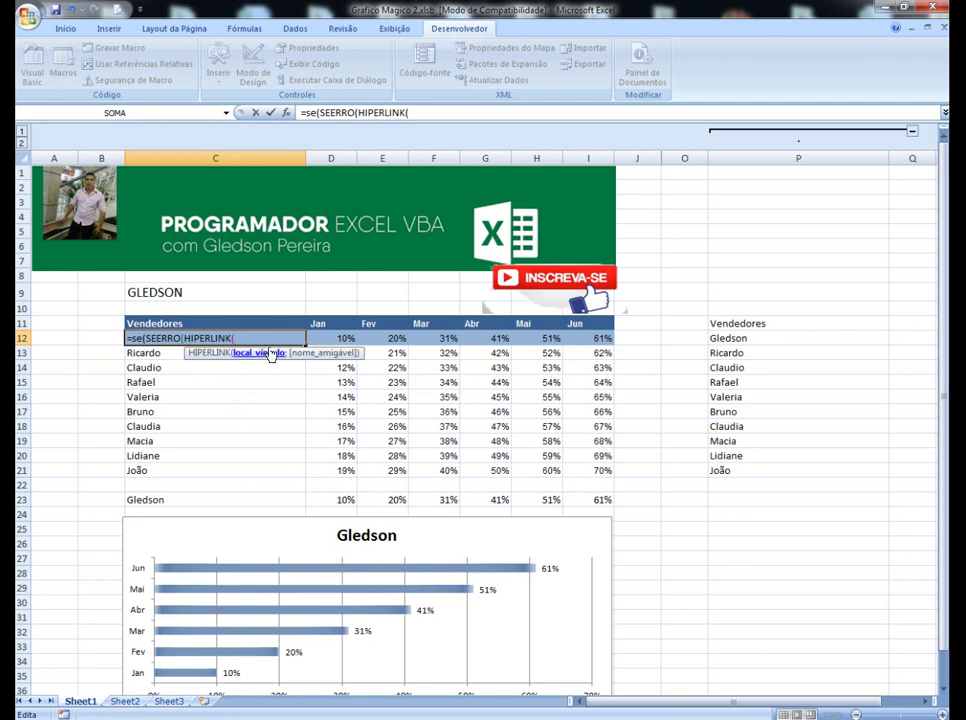
{"action": "type", "text": "ve"}
Complete C12 as =se(SEERRO(HIPERLINK(Vendedor(P12);p12));HIPERLINK(Vendedor(p12);p12)) and try to commit it
{"action": "double_click", "coordinate": [270, 367]}
{"action": "type", "text": "("}
{"action": "left_click", "coordinate": [733, 340]}
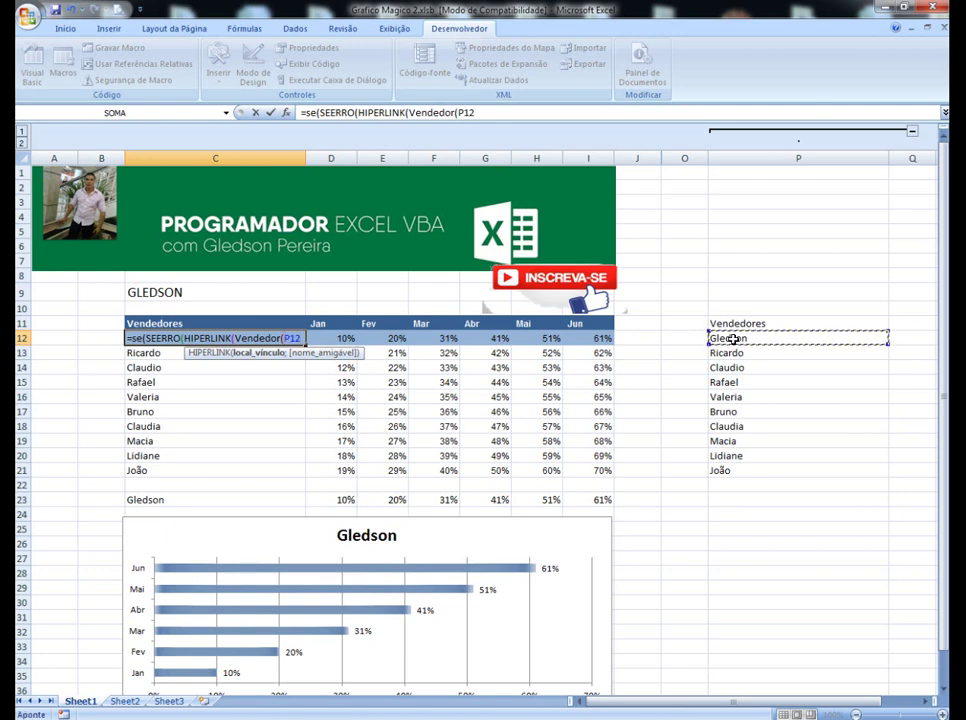
{"action": "type", "text": ")"}
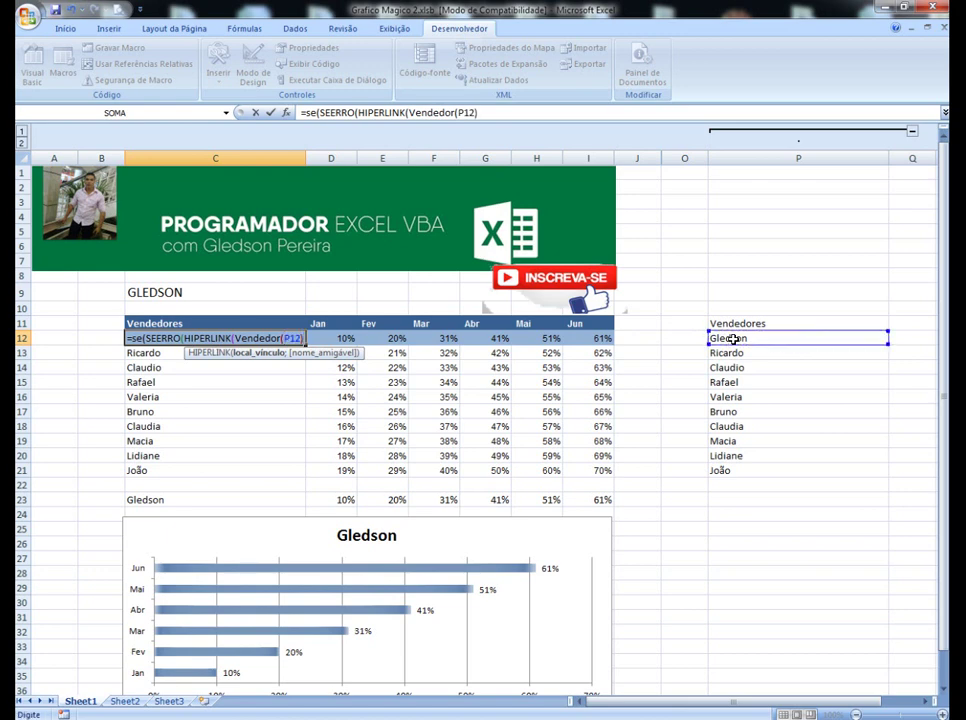
{"action": "type", "text": ";"}
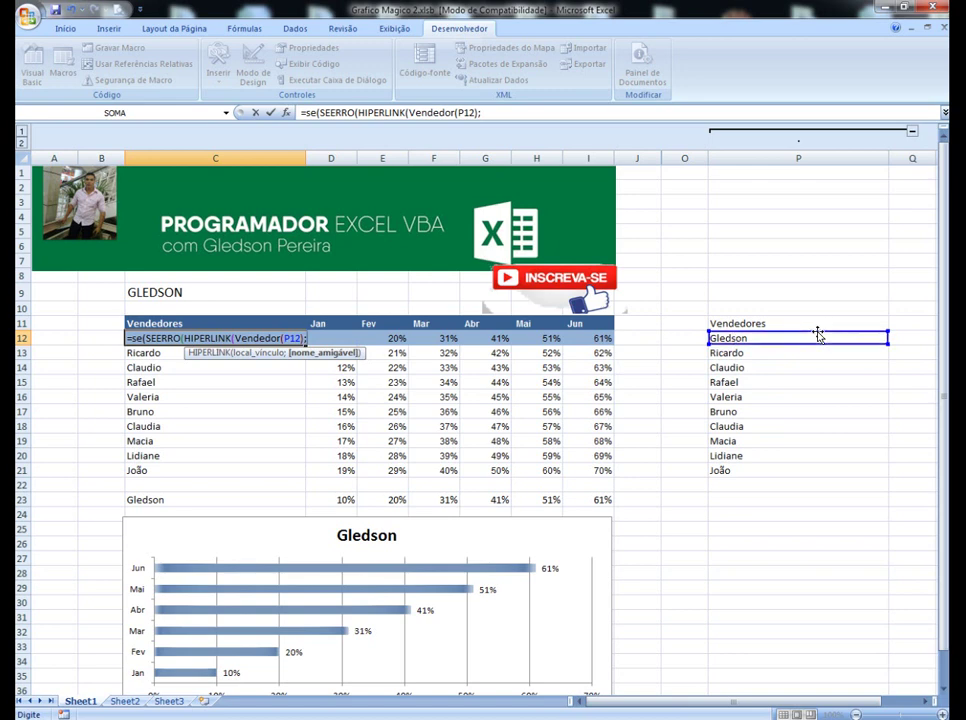
{"action": "type", "text": "p12"}
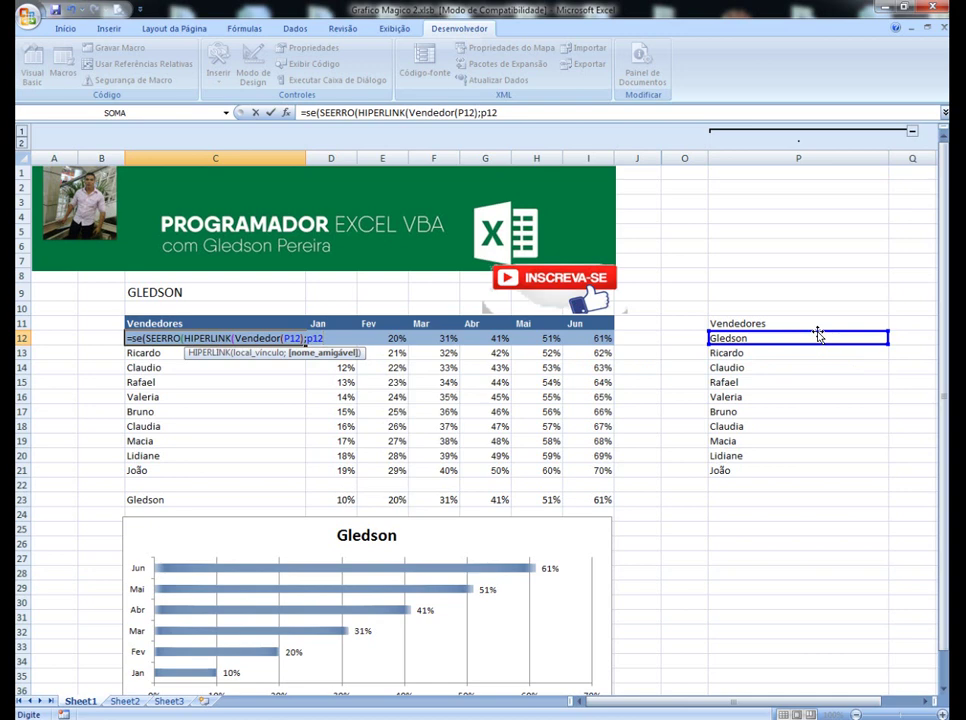
{"action": "type", "text": ")"}
{"action": "type", "text": ")"}
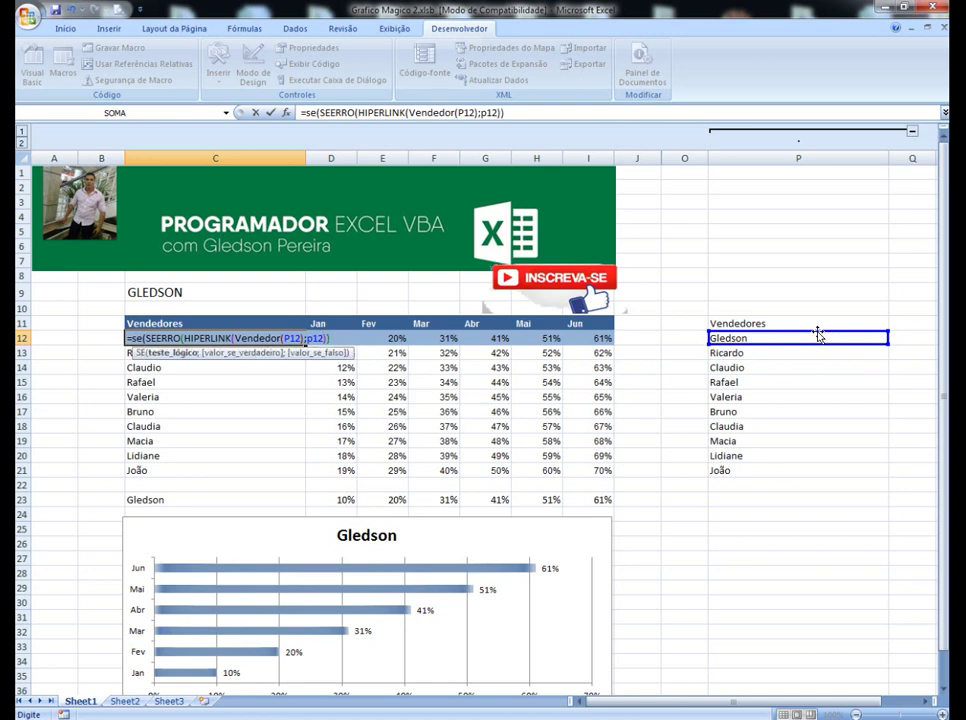
{"action": "type", "text": ";"}
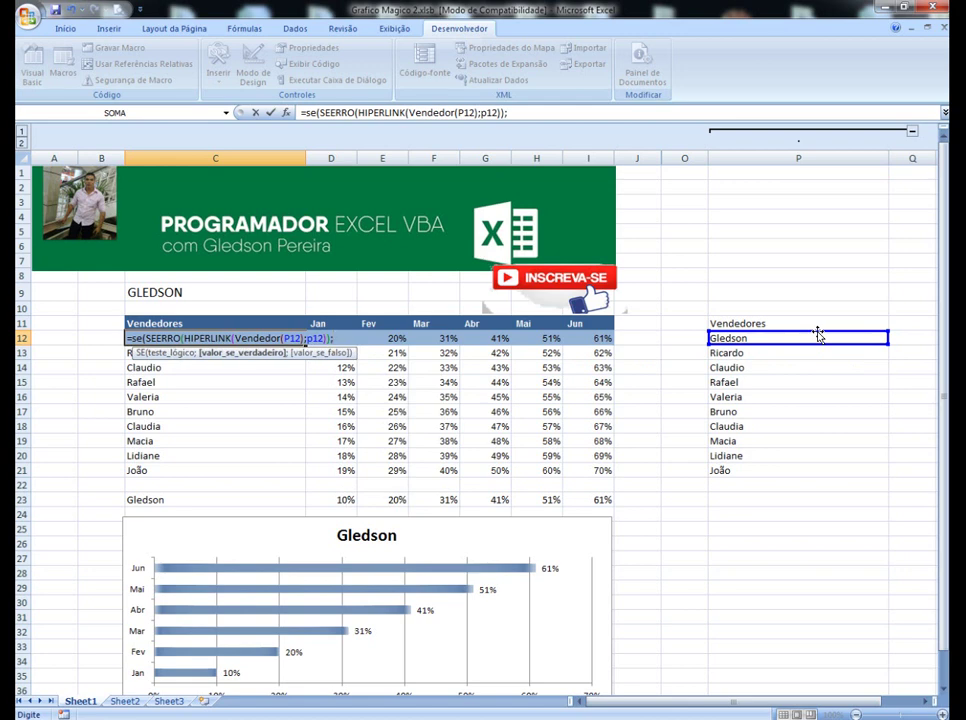
{"action": "type", "text": "hi"}
{"action": "key", "text": "Tab"}
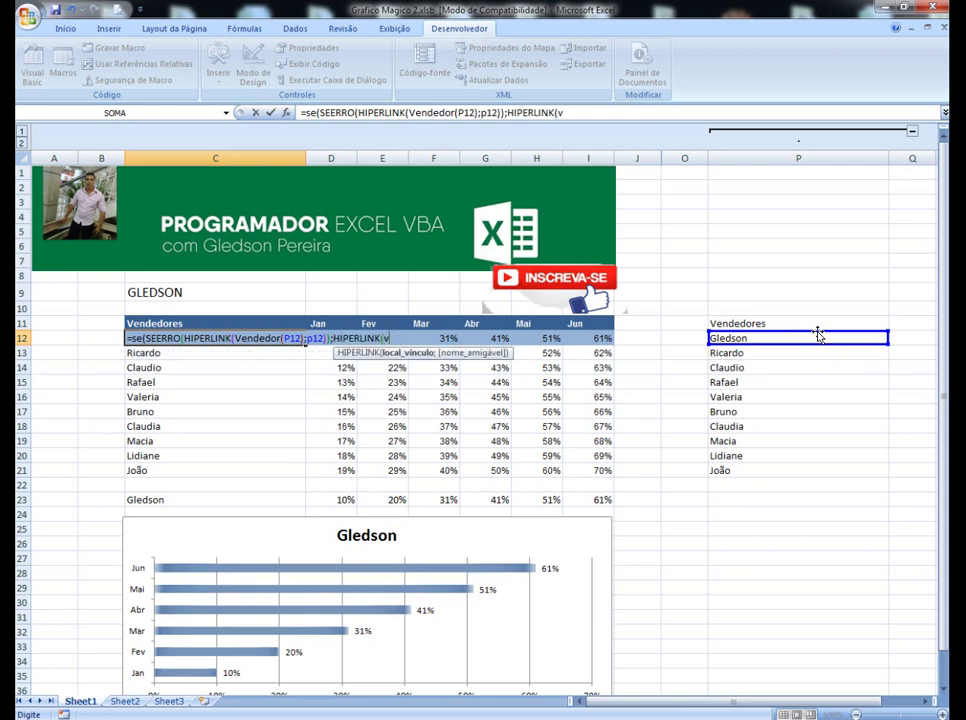
{"action": "type", "text": "ven"}
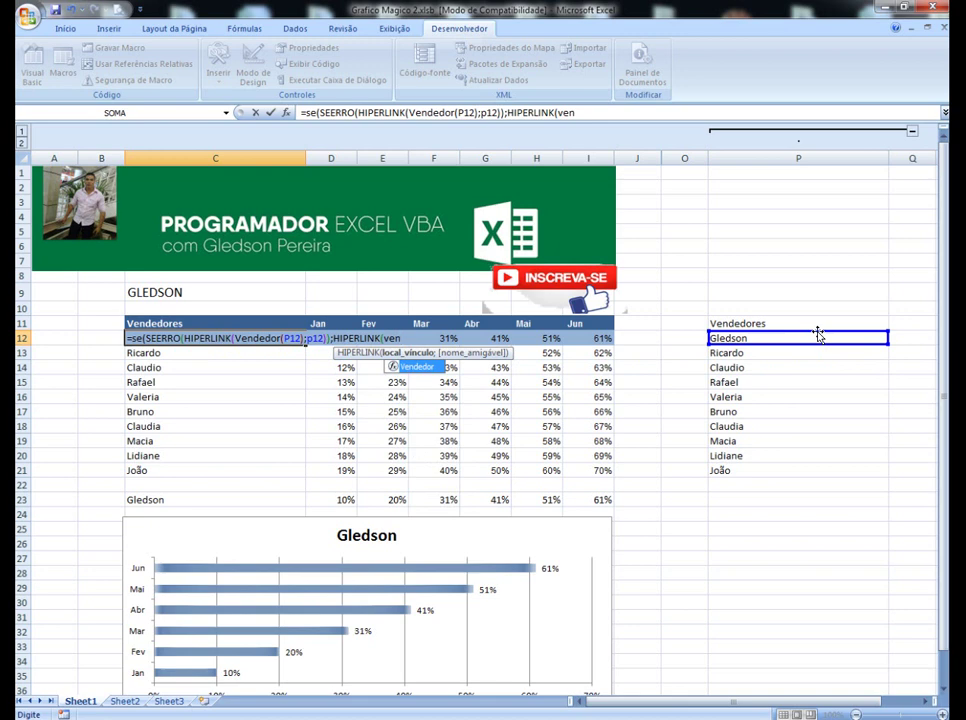
{"action": "key", "text": "Tab"}
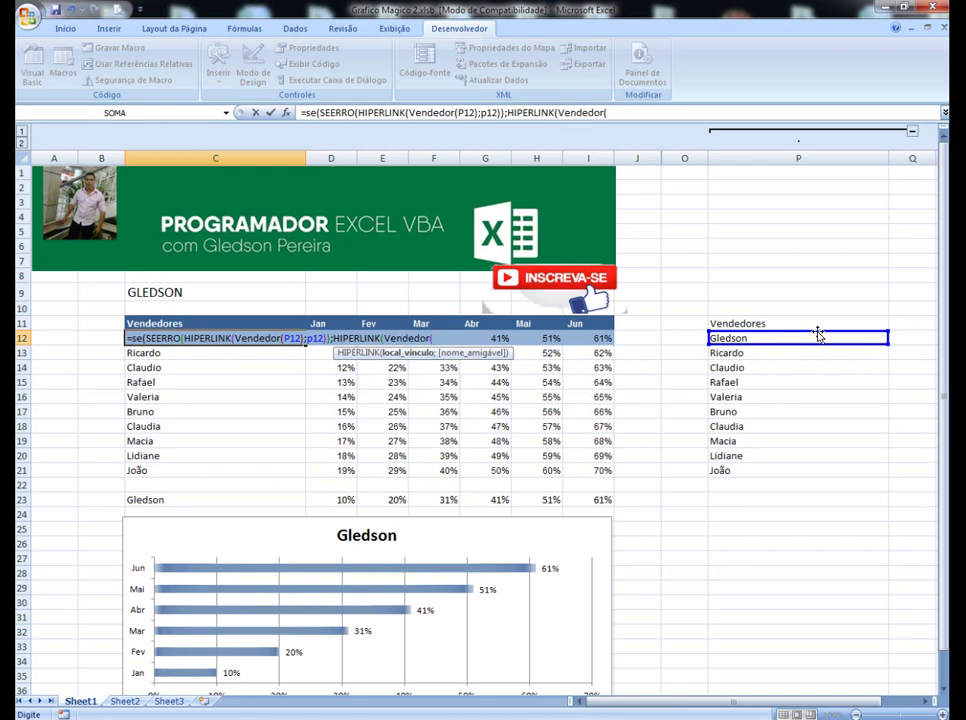
{"action": "type", "text": "p12"}
{"action": "type", "text": ")"}
{"action": "type", "text": ";"}
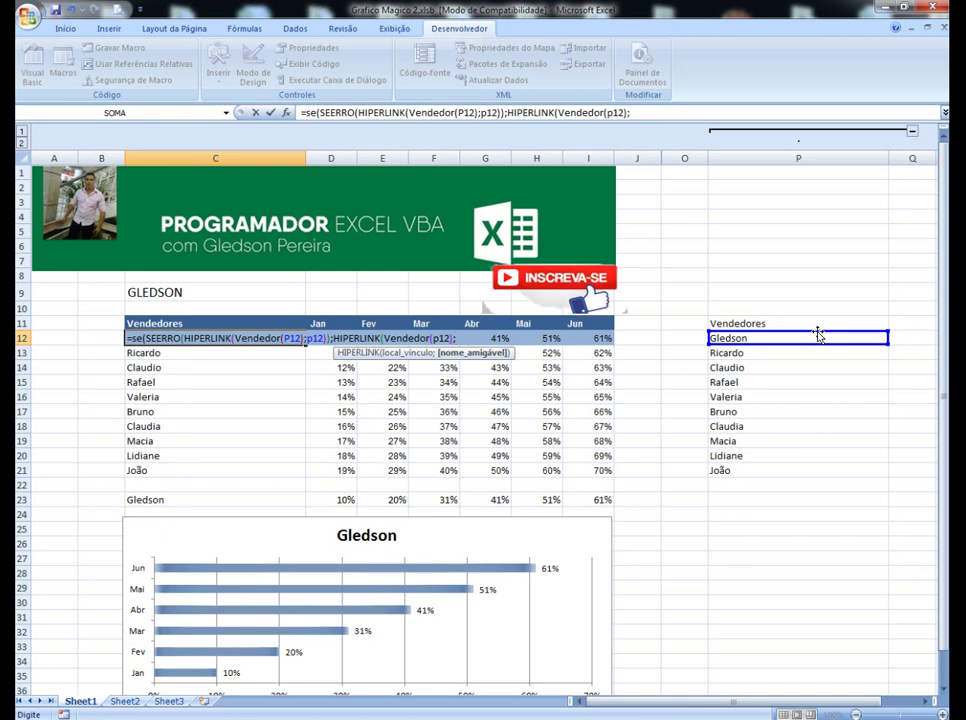
{"action": "type", "text": "p12"}
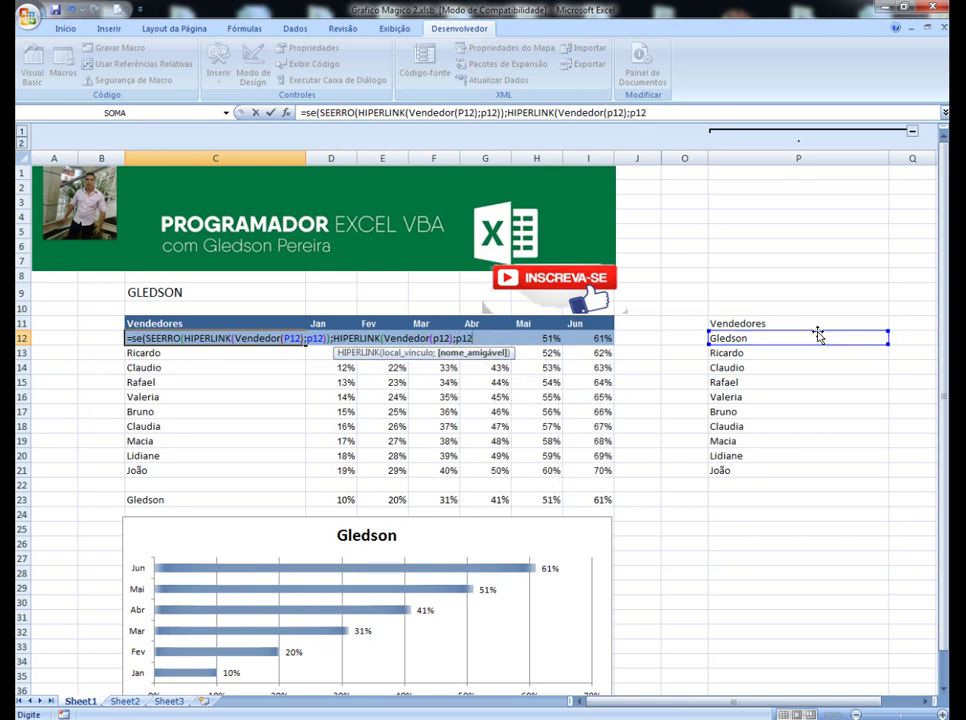
{"action": "type", "text": "))"}
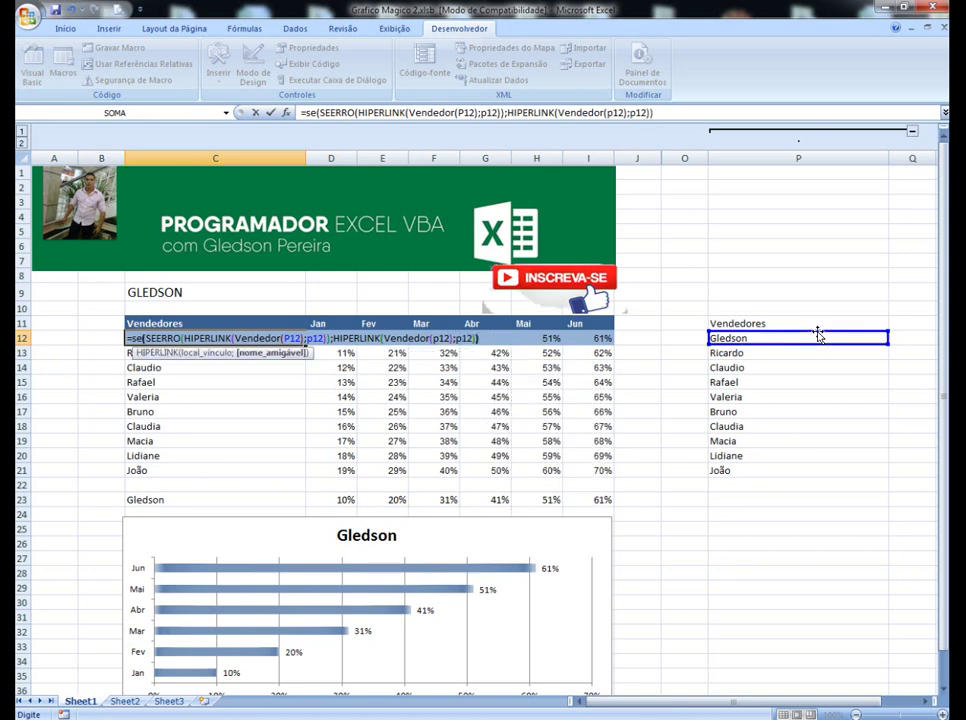
{"action": "key", "text": "Return"}
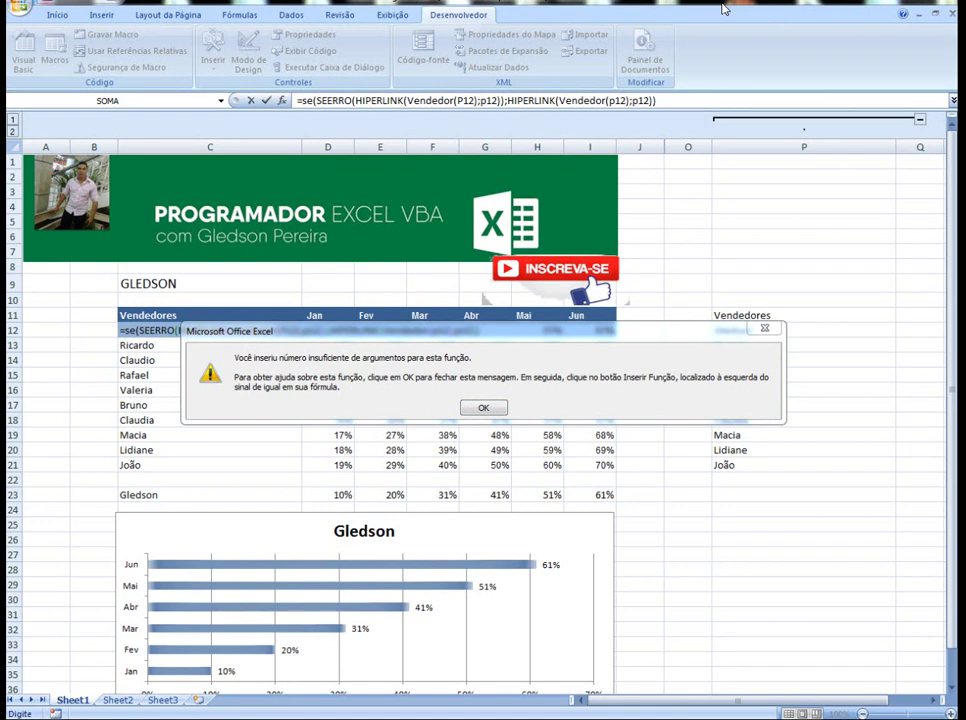
Add P12; before the second HIPERLINK so C12's formula is accepted and shows Gledson
{"action": "key", "text": "Return"}
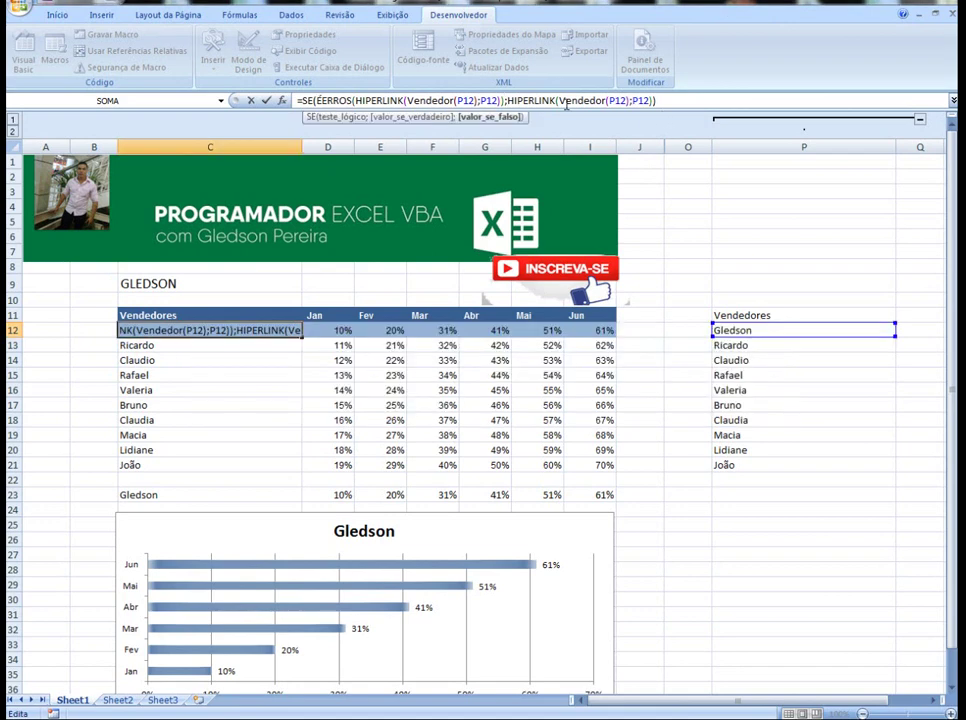
{"action": "left_click", "coordinate": [508, 101]}
{"action": "type", "text": "P12;"}
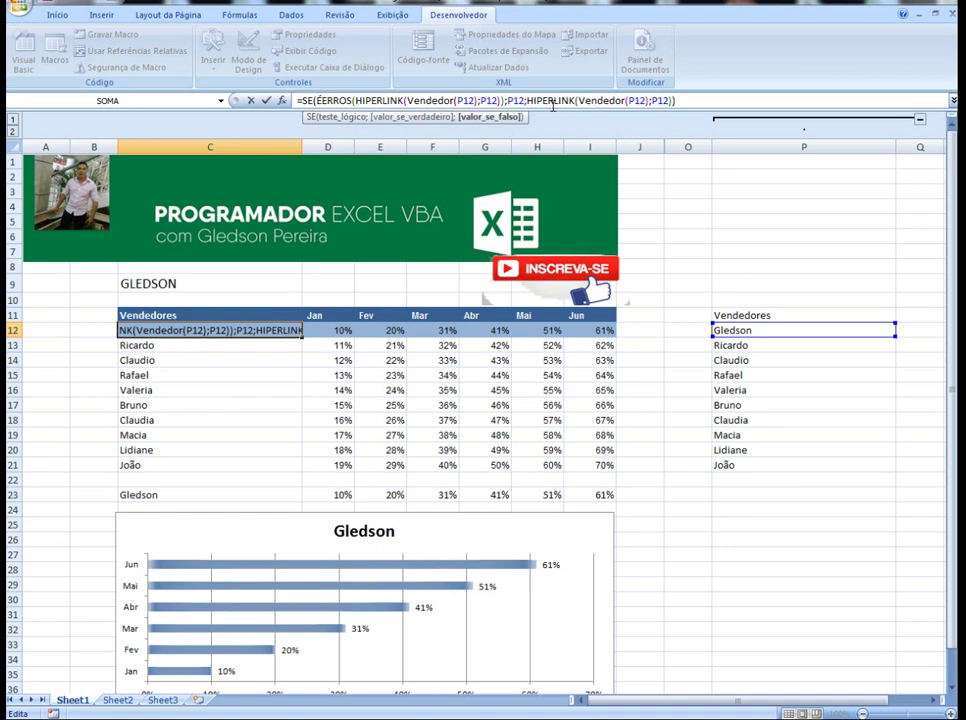
{"action": "key", "text": "Return"}
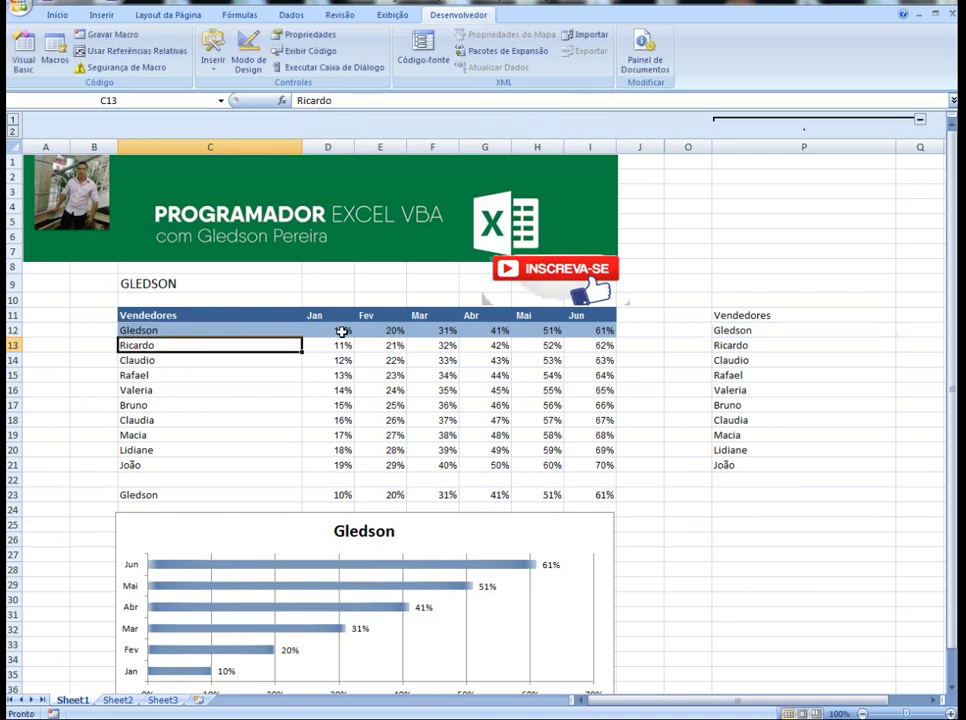
{"action": "left_click", "coordinate": [275, 331]}
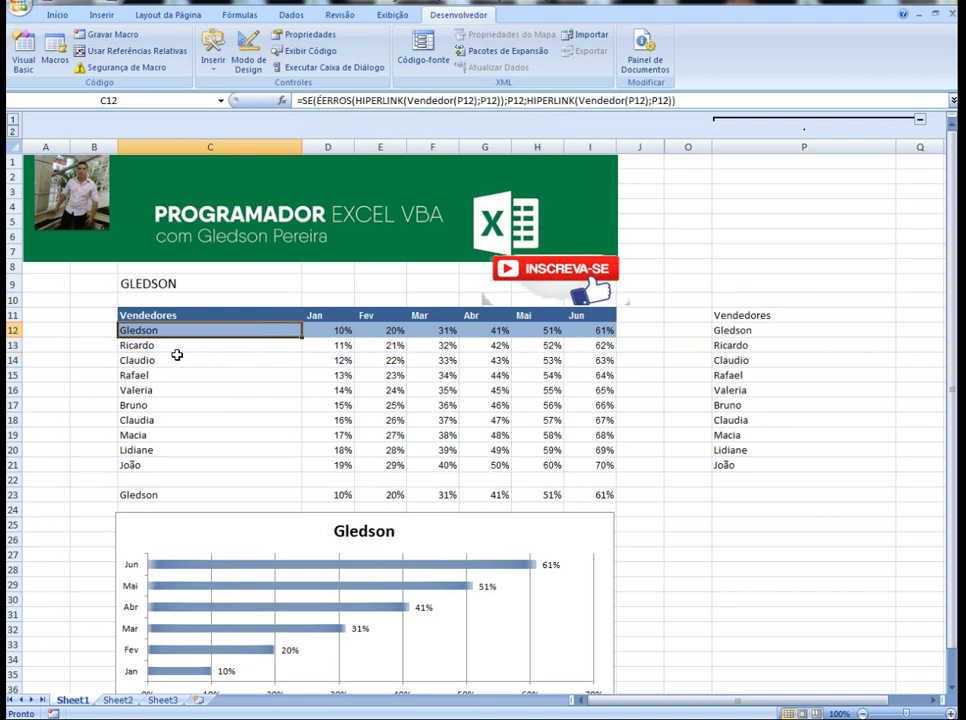
Clear the typed names in C13:C21 and fill C12's hyperlink formula down to C21
{"action": "left_click_drag", "start_coordinate": [150, 348], "coordinate": [153, 462]}
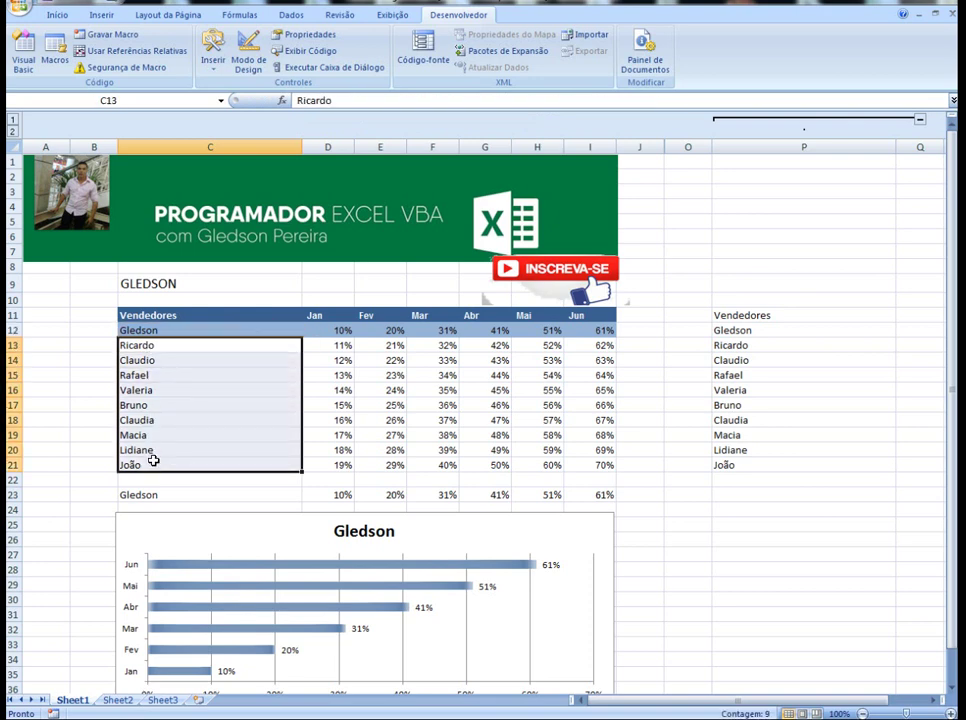
{"action": "key", "text": "Delete"}
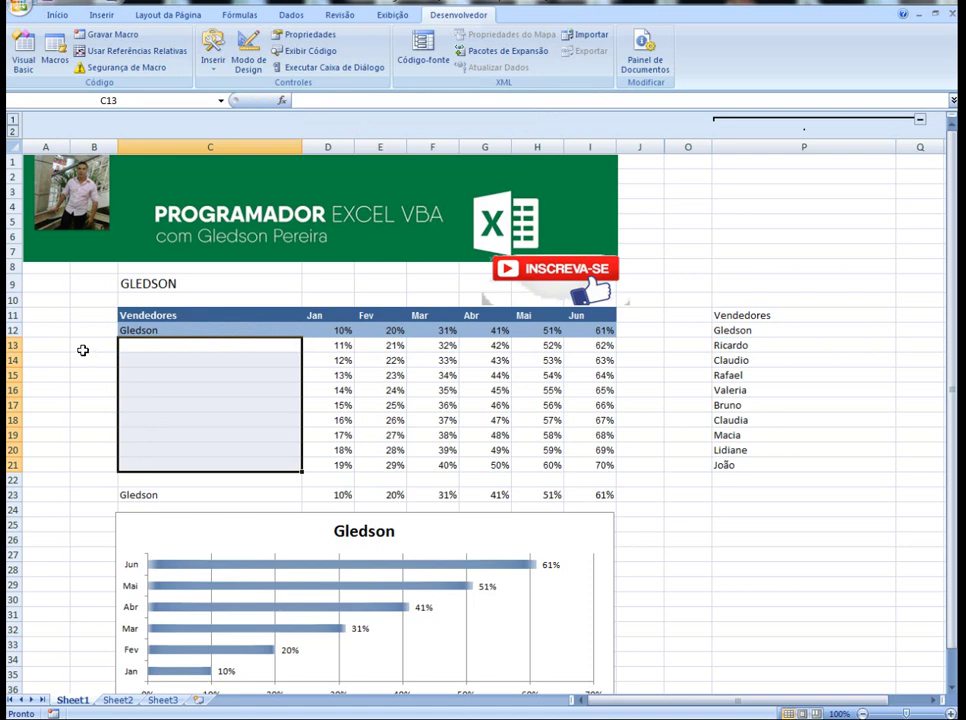
{"action": "left_click", "coordinate": [82, 349]}
{"action": "left_click", "coordinate": [207, 332]}
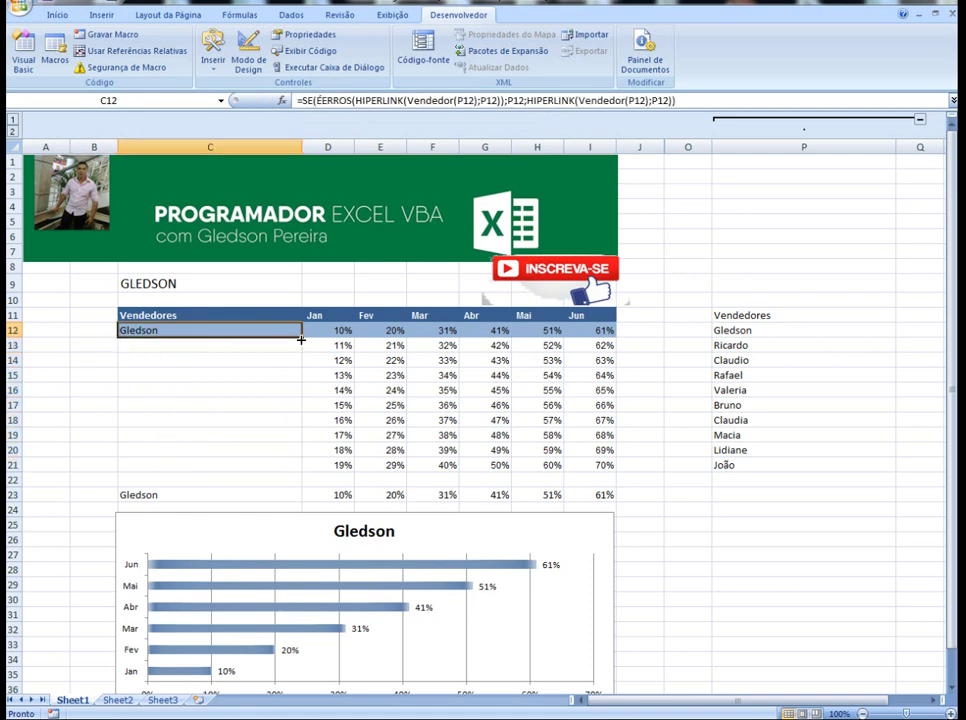
{"action": "left_click_drag", "start_coordinate": [300, 338], "coordinate": [301, 470]}
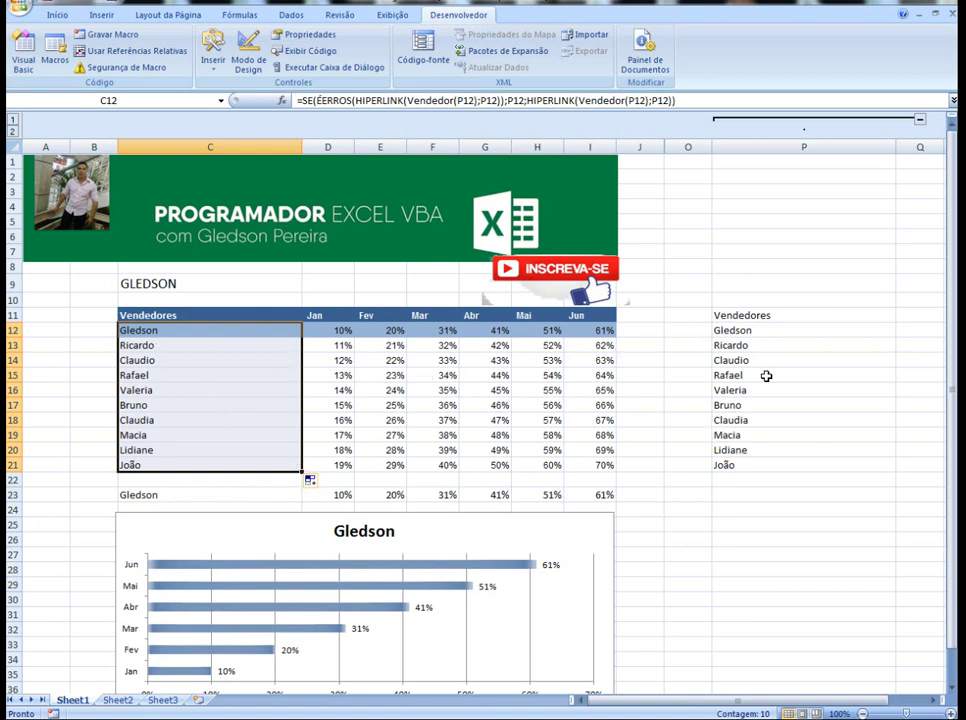
Check that names in C12:C21 switch C9, row 23 and the chart, ending on Claudia's 16% to 67%
{"action": "mouse_move", "coordinate": [138, 347]}
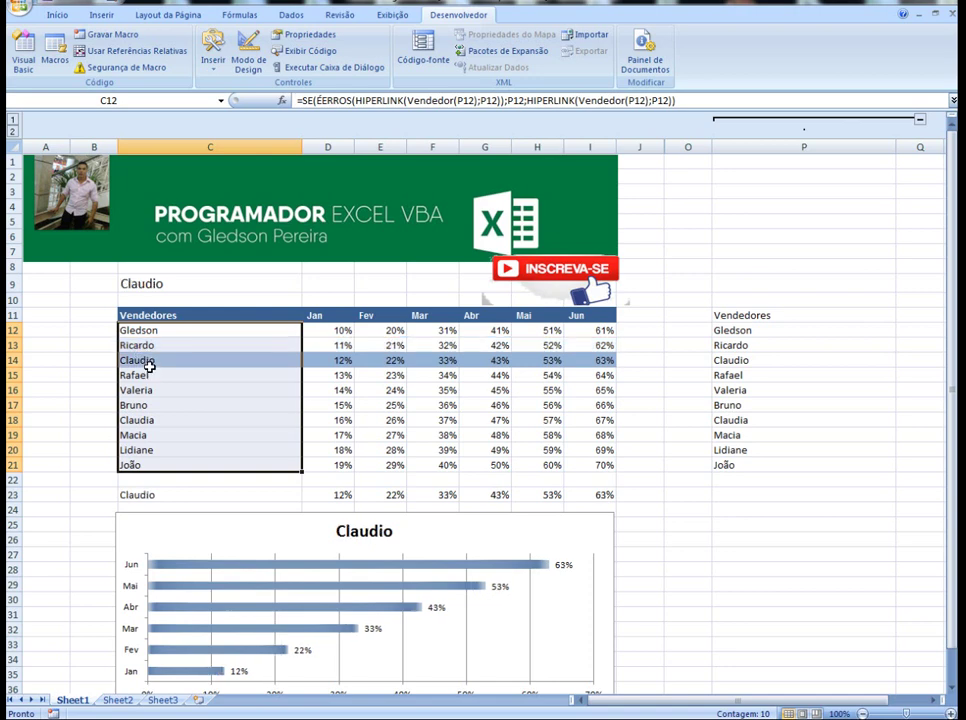
{"action": "mouse_move", "coordinate": [147, 405]}
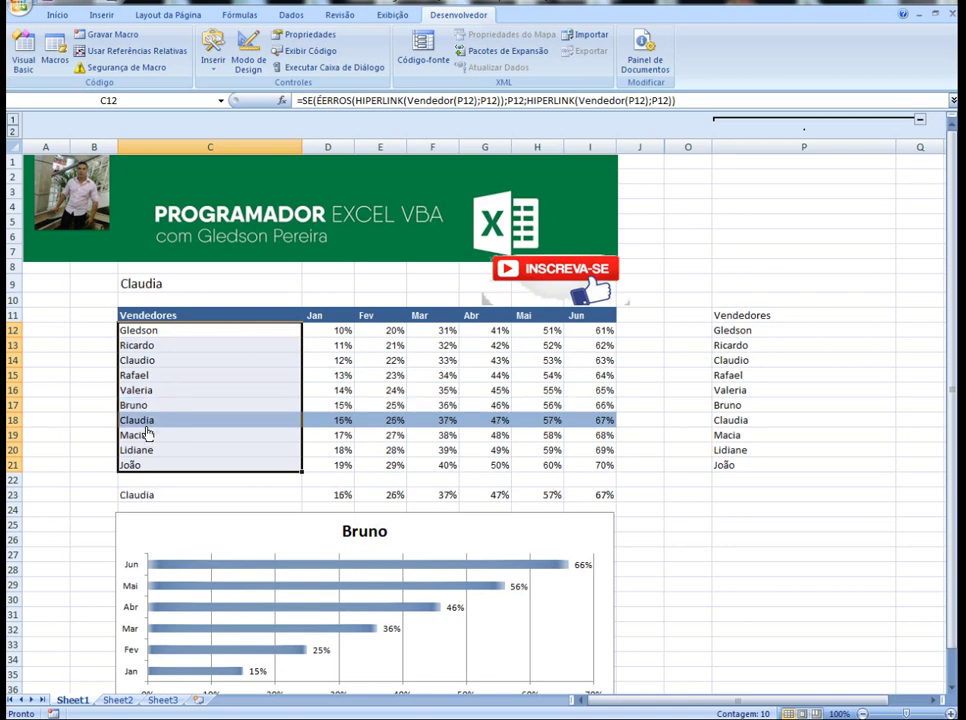
{"action": "mouse_move", "coordinate": [142, 443]}
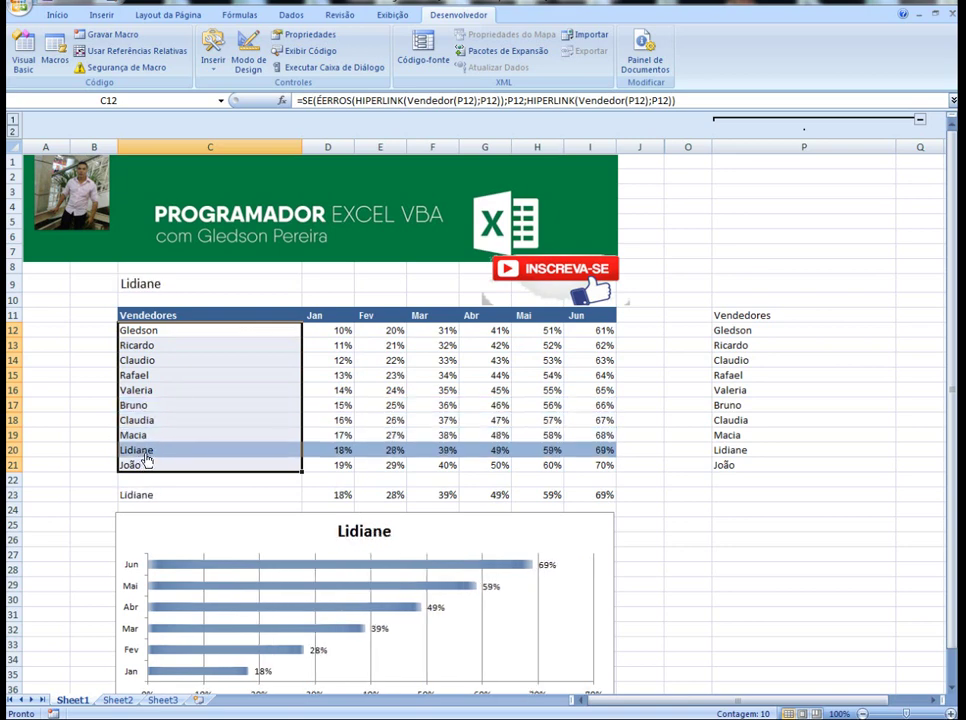
{"action": "left_click_drag", "start_coordinate": [952, 410], "coordinate": [953, 433]}
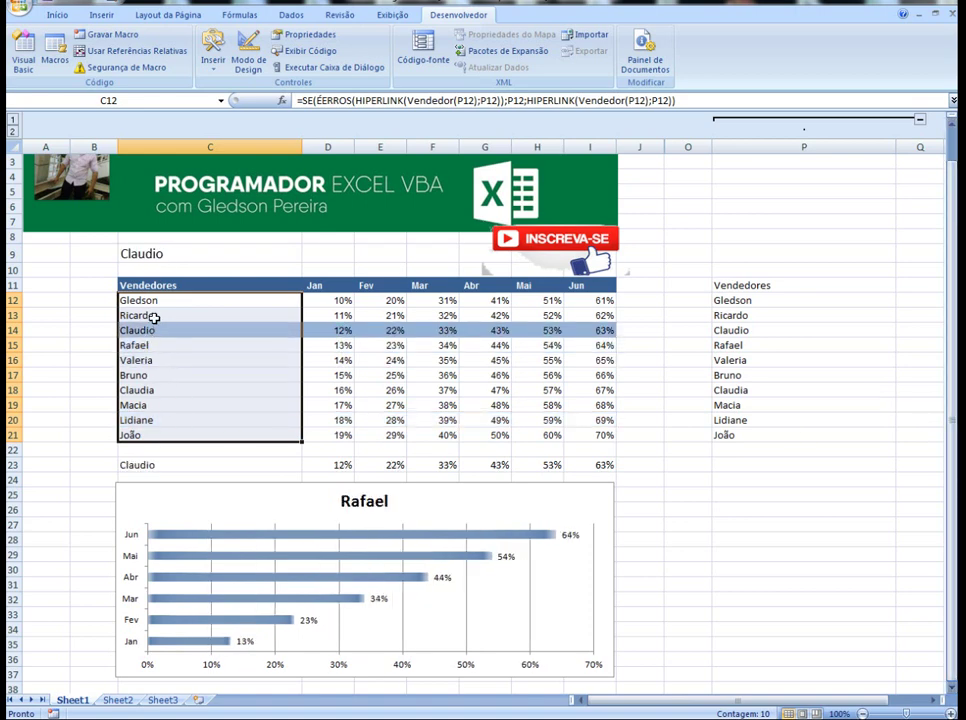
{"action": "mouse_move", "coordinate": [157, 310]}
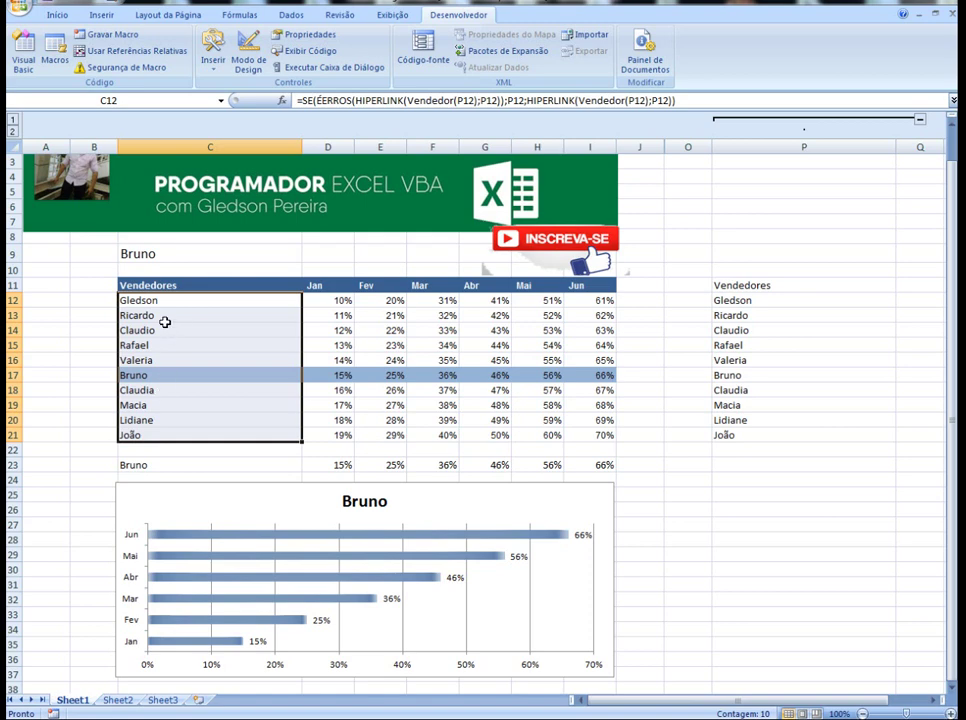
{"action": "mouse_move", "coordinate": [158, 300]}
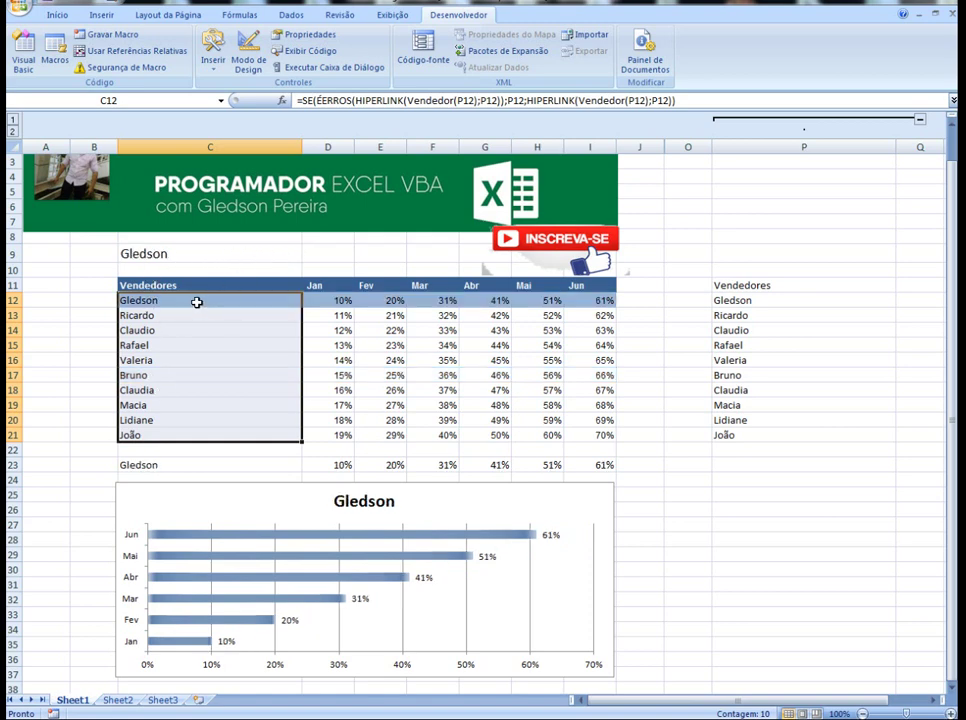
{"action": "mouse_move", "coordinate": [140, 347]}
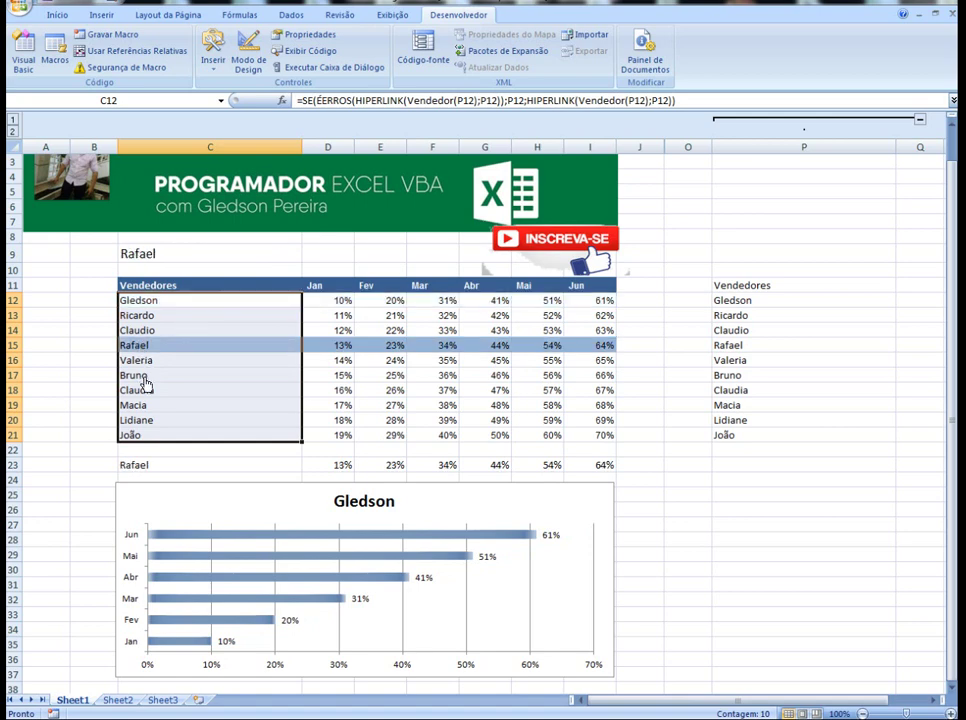
{"action": "mouse_move", "coordinate": [142, 391]}
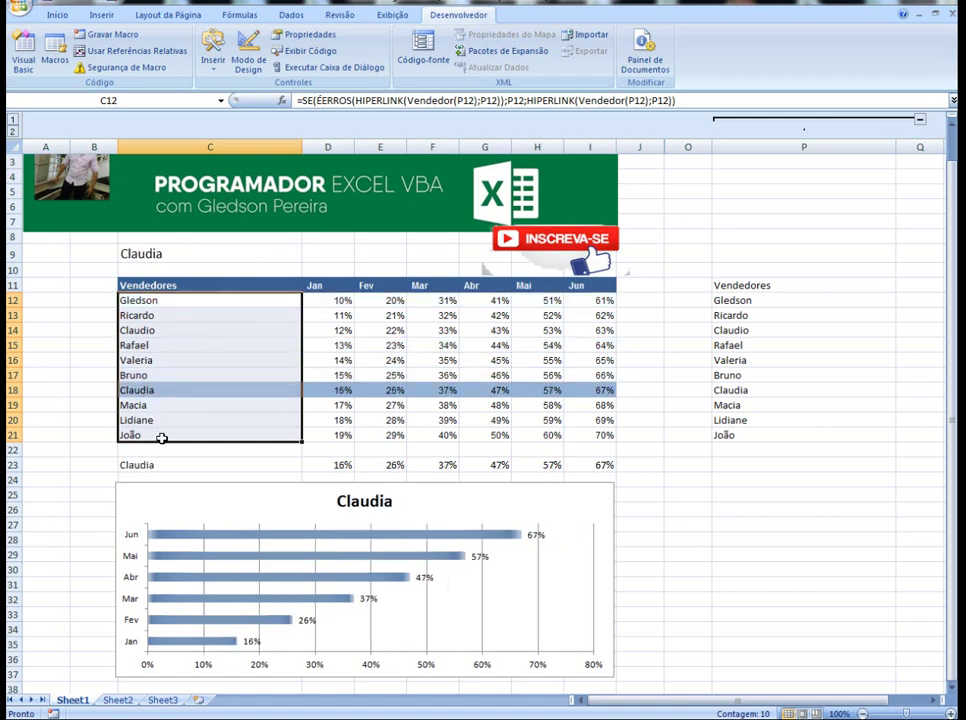